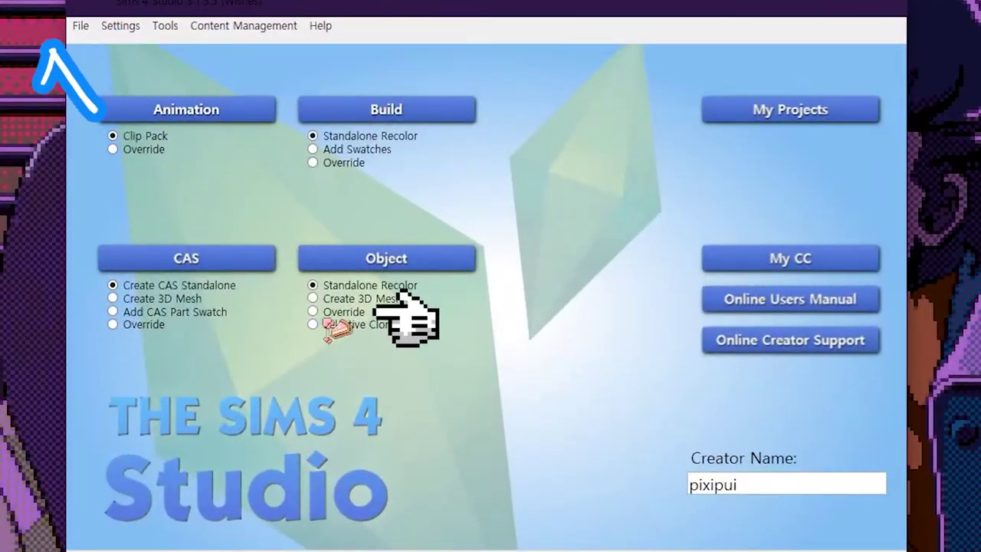
Start an Object Override project from the chosen catalog item
{"action": "left_click", "coordinate": [465, 258]}
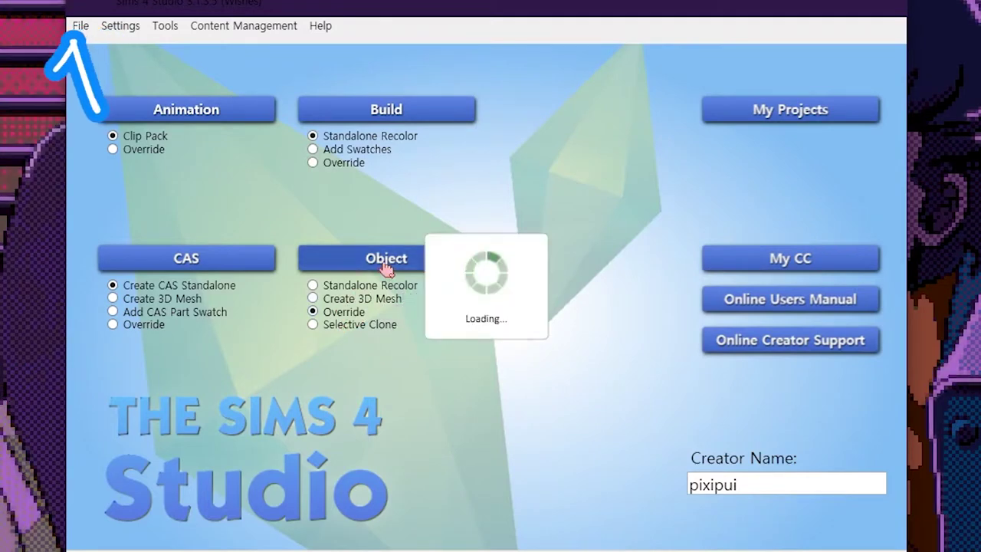
{"action": "left_click", "coordinate": [662, 63]}
{"action": "left_click", "coordinate": [216, 177]}
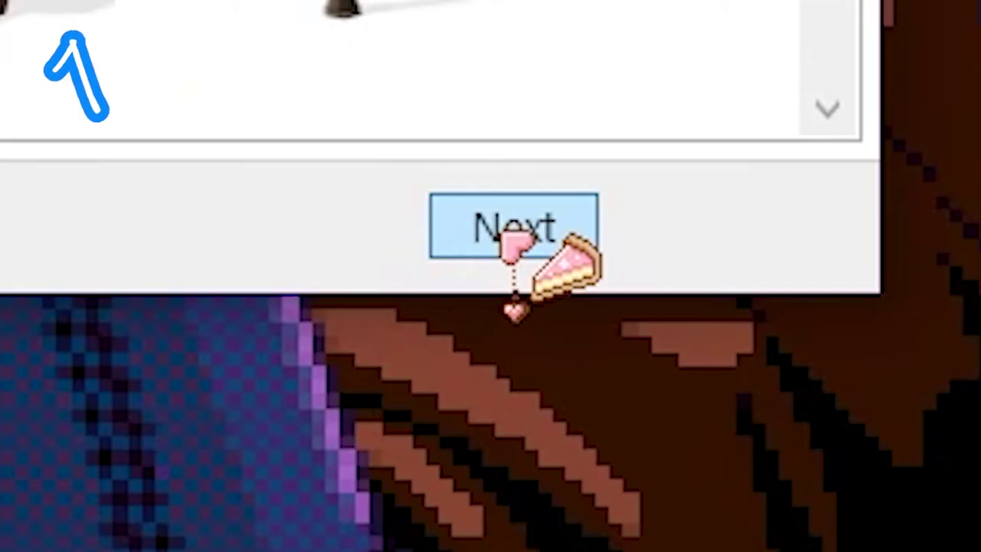
{"action": "left_click", "coordinate": [513, 234]}
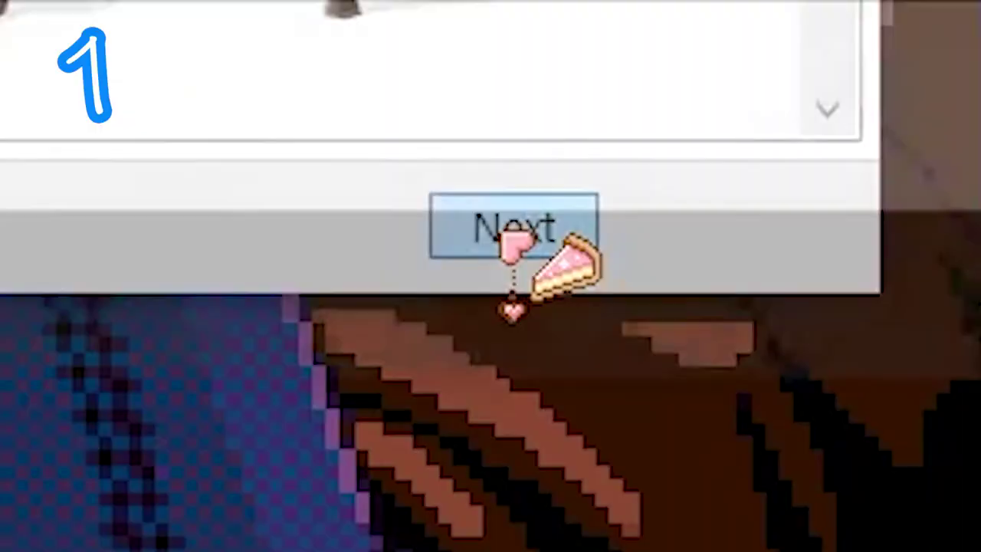
Save the override package as NEW_RIG in the Sims 4 Studio folder's Mods subfolder
{"action": "scroll", "coordinate": [138, 279], "scroll_direction": "up", "scroll_amount": 3}
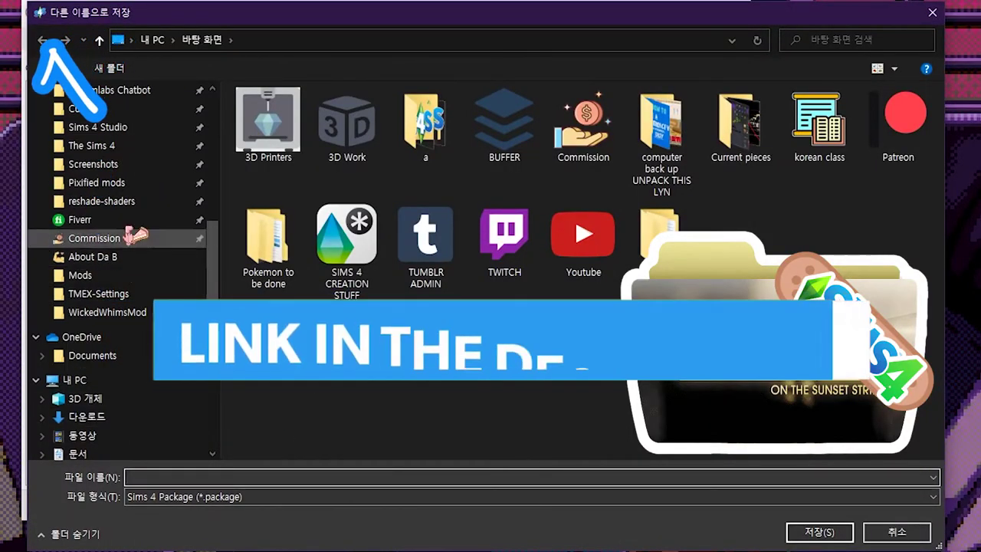
{"action": "left_click", "coordinate": [123, 129]}
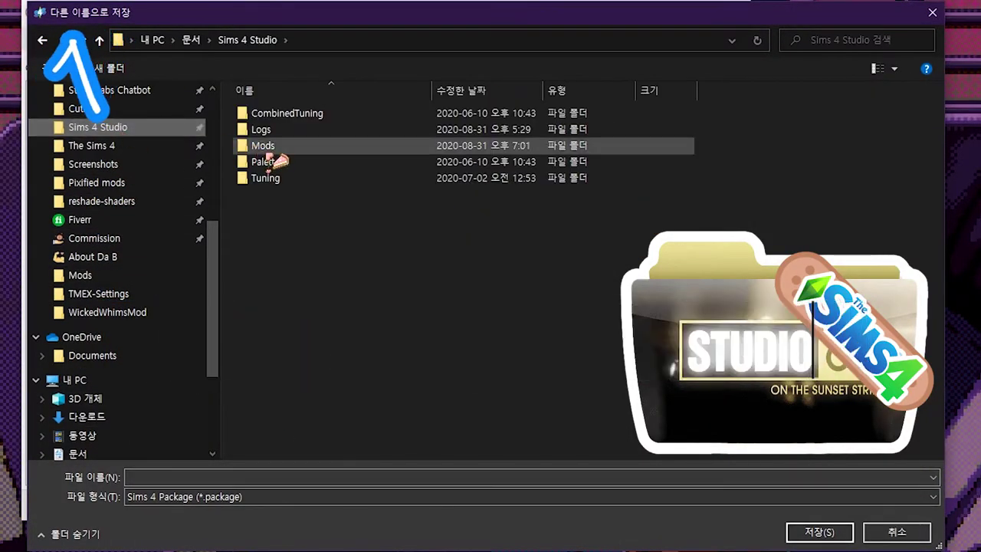
{"action": "type", "text": "NEW_RIG"}
{"action": "key", "text": "Return"}
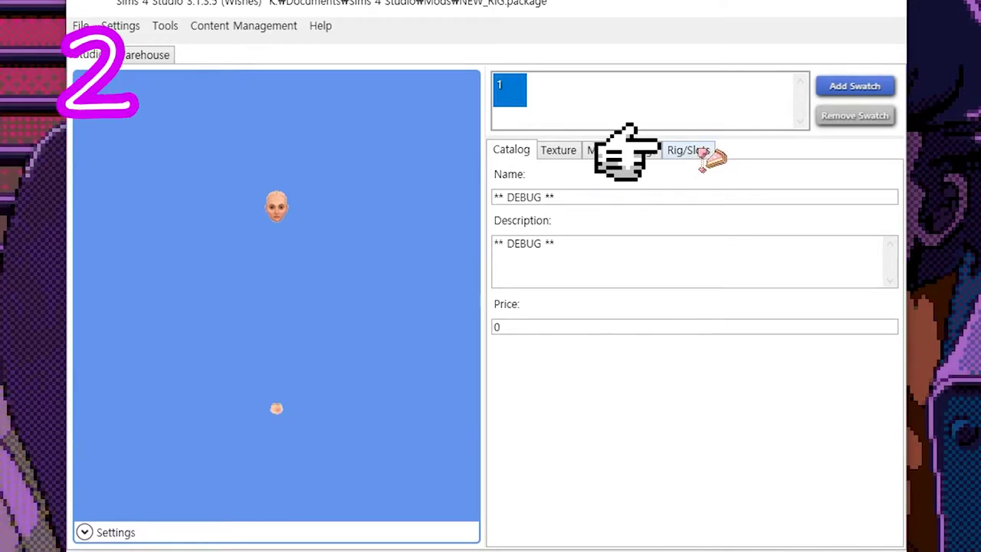
Duplicate the b__Head__ bone in the package's rig
{"action": "left_click", "coordinate": [685, 151]}
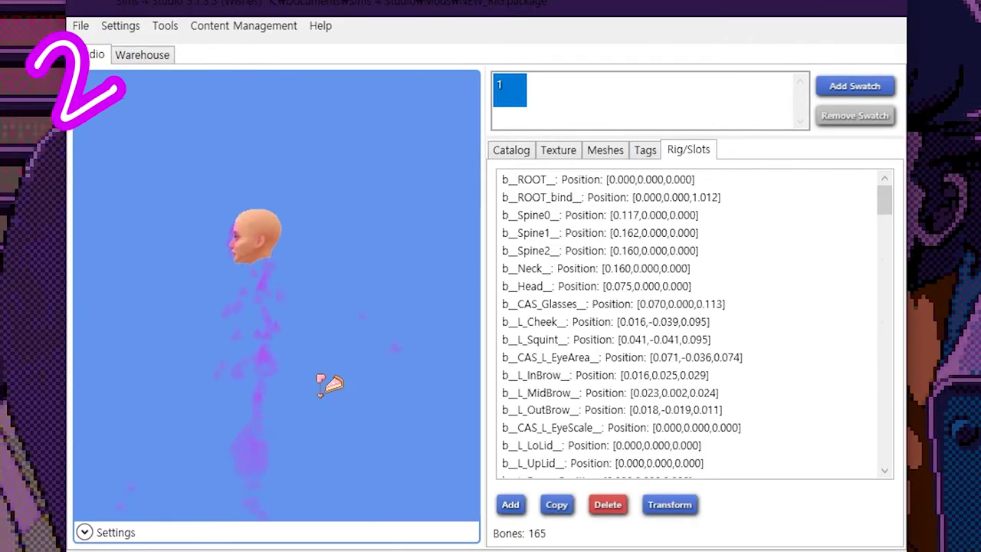
{"action": "left_click", "coordinate": [571, 284]}
{"action": "left_click", "coordinate": [565, 326]}
{"action": "left_click_drag", "start_coordinate": [884, 188], "coordinate": [884, 285]}
Rename the copied head bone b__Hair_1__ and set its parent to b__Head__
{"action": "left_click", "coordinate": [602, 282]}
{"action": "left_click", "coordinate": [598, 376]}
{"action": "key", "text": "BackSpace"}
{"action": "key", "text": "BackSpace"}
{"action": "type", "text": "air"}
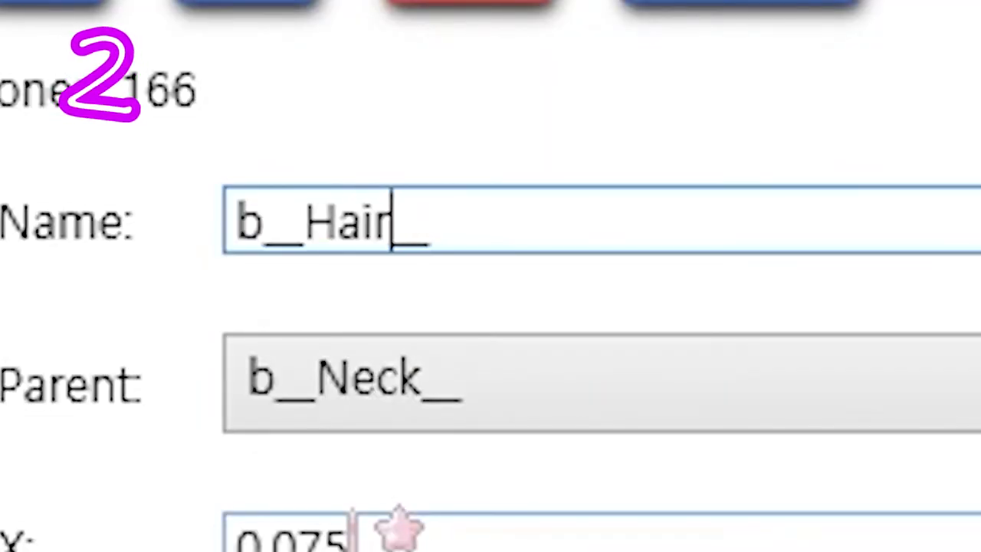
{"action": "type", "text": "_1"}
{"action": "left_click", "coordinate": [576, 400]}
{"action": "left_click", "coordinate": [642, 454]}
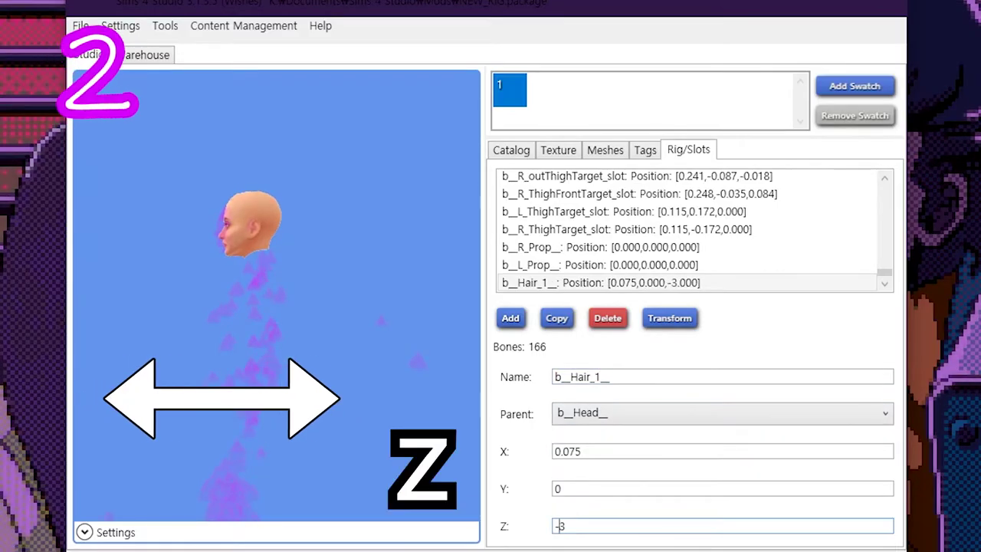
Set the Z position of the b__Hair_1__ bone to -0.14
{"action": "key", "text": "BackSpace"}
{"action": "type", "text": "0.3"}
{"action": "key", "text": "BackSpace"}
{"action": "type", "text": "2"}
{"action": "key", "text": "BackSpace"}
{"action": "type", "text": "1"}
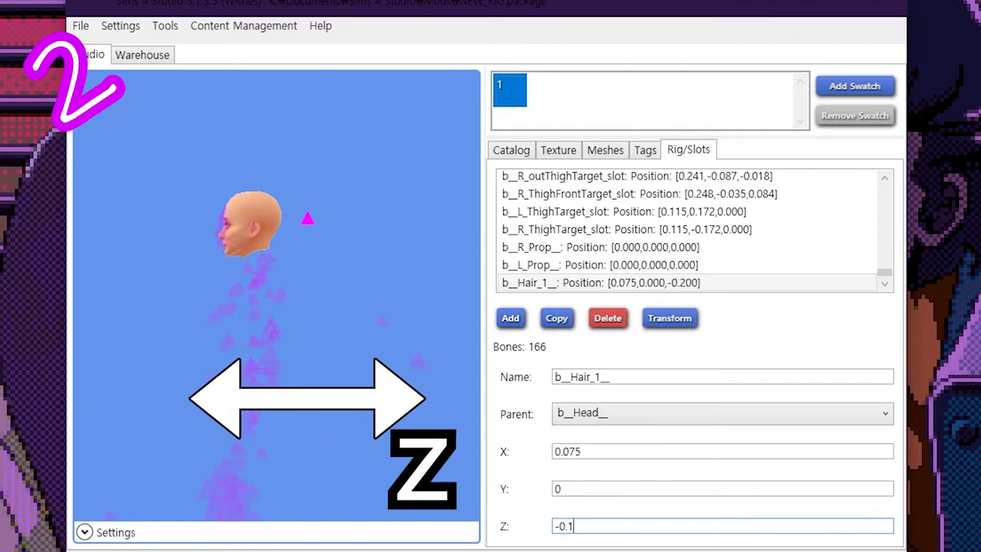
{"action": "type", "text": "4"}
Set the X position of the b__Hair_1__ bone to 0.04
{"action": "left_click", "coordinate": [597, 451]}
{"action": "key", "text": "BackSpace"}
{"action": "type", "text": "6"}
{"action": "key", "text": "BackSpace"}
{"action": "key", "text": "BackSpace"}
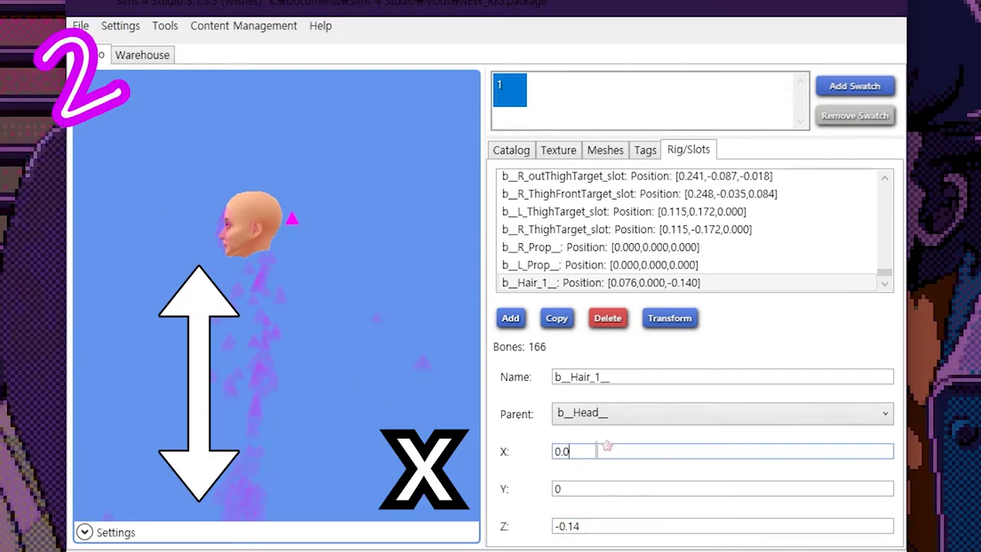
{"action": "type", "text": "8"}
{"action": "left_click", "coordinate": [556, 451]}
{"action": "type", "text": "-"}
{"action": "left_click", "coordinate": [576, 452]}
{"action": "key", "text": "BackSpace"}
{"action": "type", "text": "3"}
{"action": "key", "text": "BackSpace"}
{"action": "type", "text": "2"}
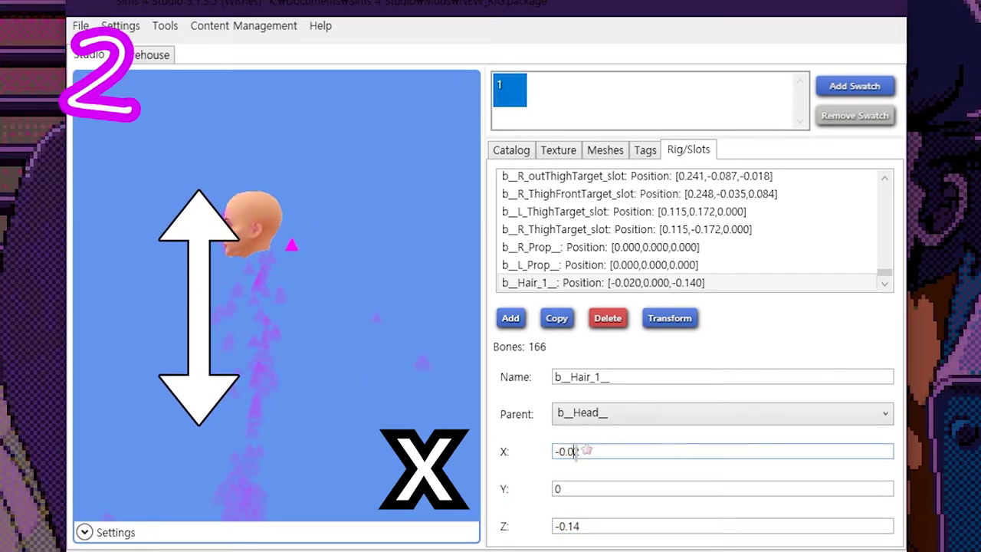
{"action": "type", "text": "0"}
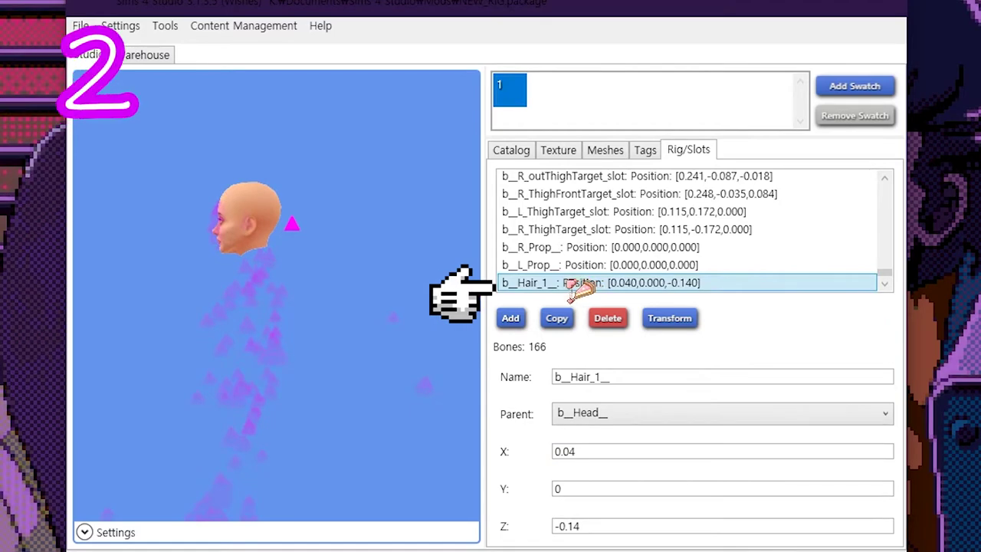
Duplicate the b__Hair_1__ bone, name the copy b__Hair_2__ and set its parent to b__Hair_1__
{"action": "left_click", "coordinate": [571, 318]}
{"action": "left_click", "coordinate": [591, 376]}
{"action": "key", "text": "BackSpace"}
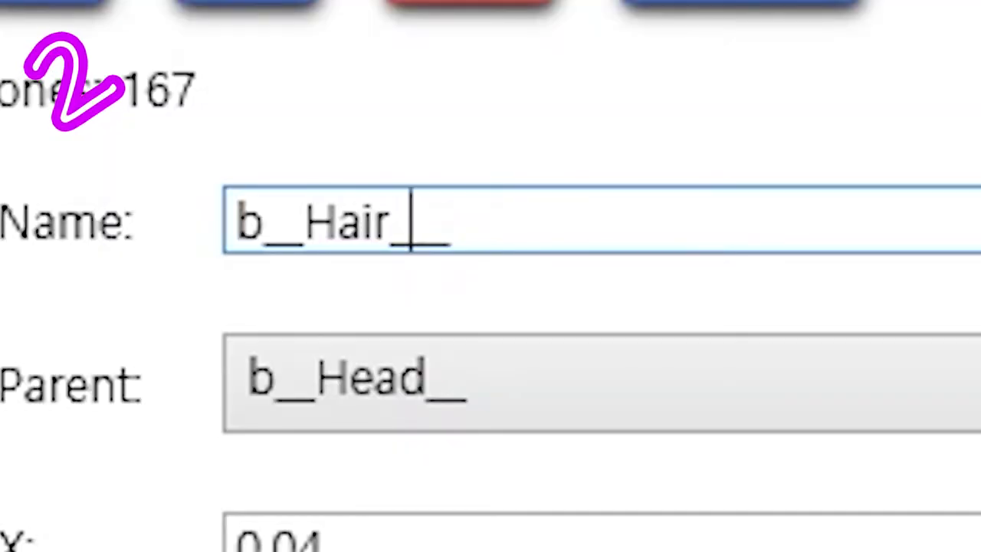
{"action": "left_click", "coordinate": [583, 414]}
{"action": "scroll", "coordinate": [655, 520], "scroll_direction": "down", "scroll_amount": 10}
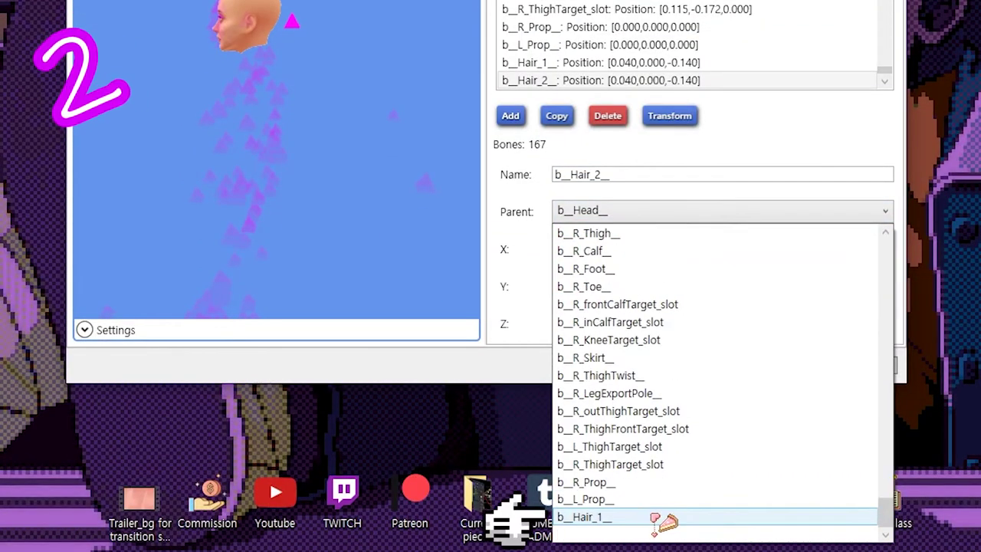
{"action": "left_click", "coordinate": [585, 517]}
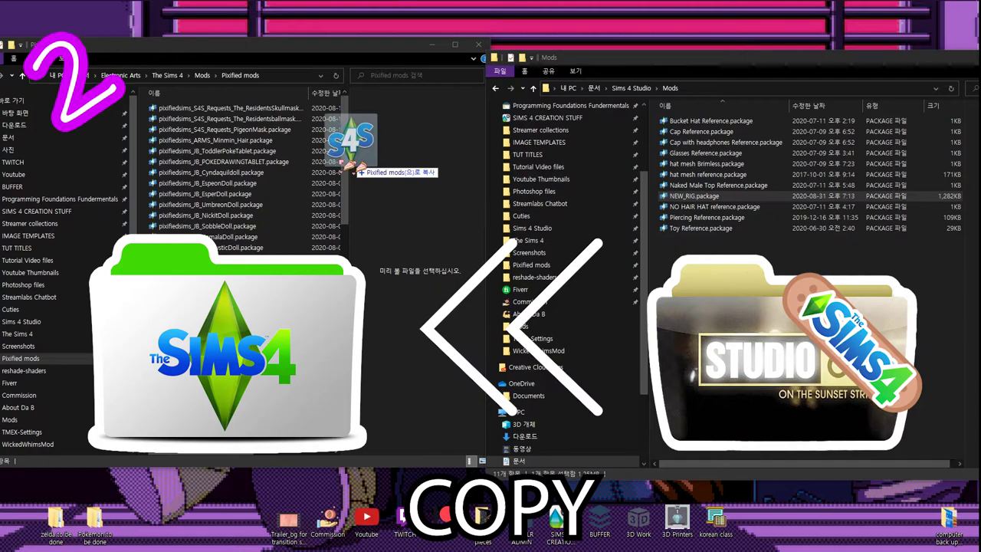
Copy NEW_RIG.package from the Sims 4 Studio Mods folder into the game's Pixified mods folder
{"action": "left_click_drag", "start_coordinate": [354, 166], "coordinate": [306, 169]}
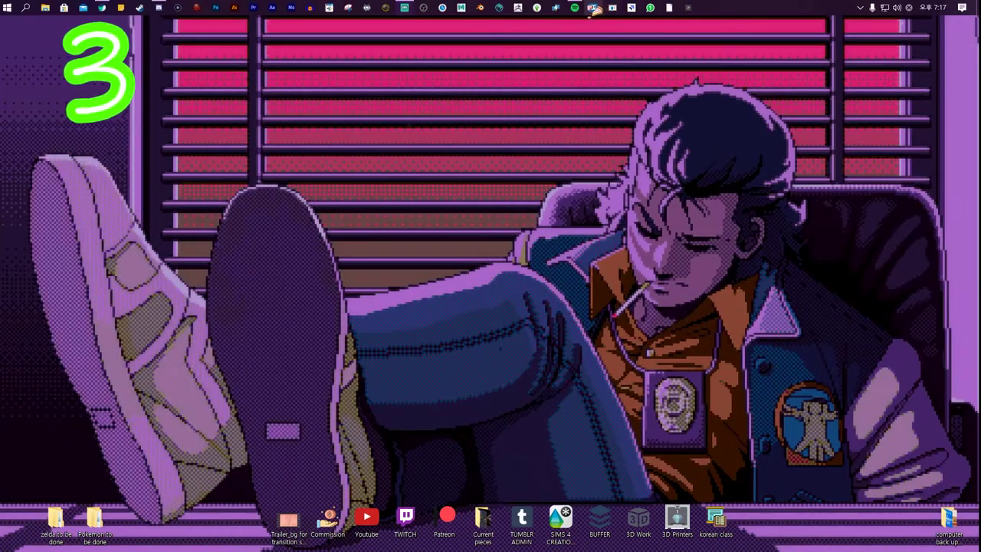
In Sims 4 Studio, create a CAS 3D mesh from the black braided female hair and save its New hair package in Pixified mods
{"action": "left_click", "coordinate": [556, 8]}
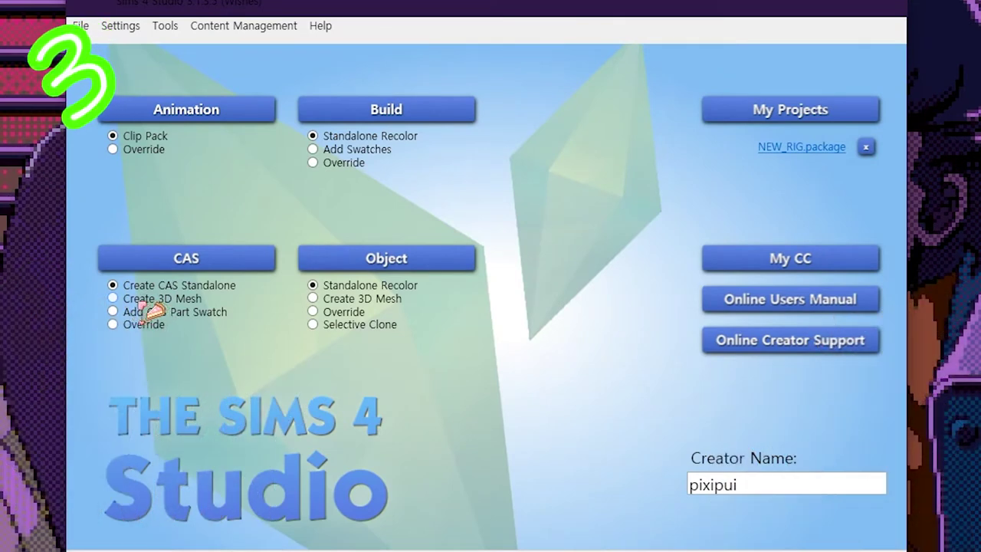
{"action": "left_click", "coordinate": [205, 264]}
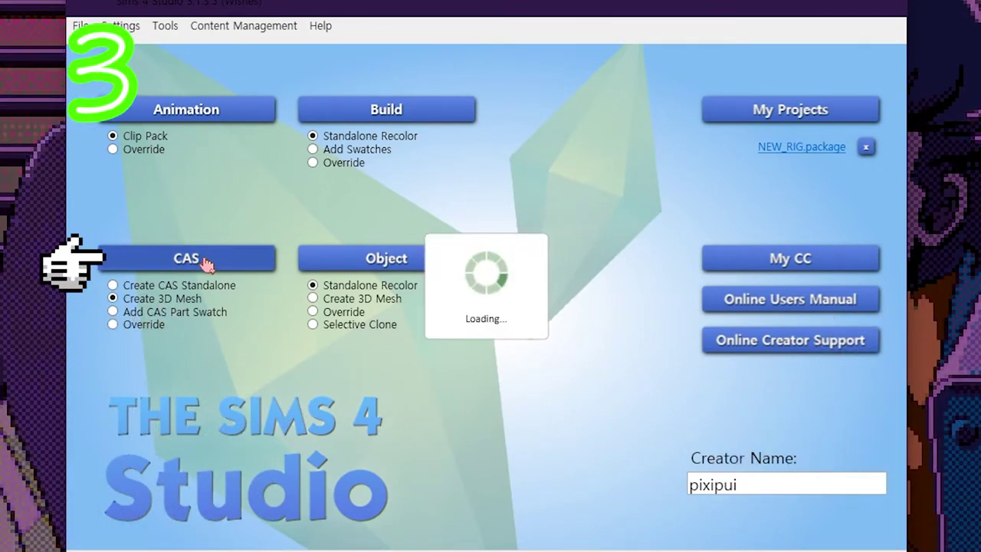
{"action": "left_click", "coordinate": [548, 348]}
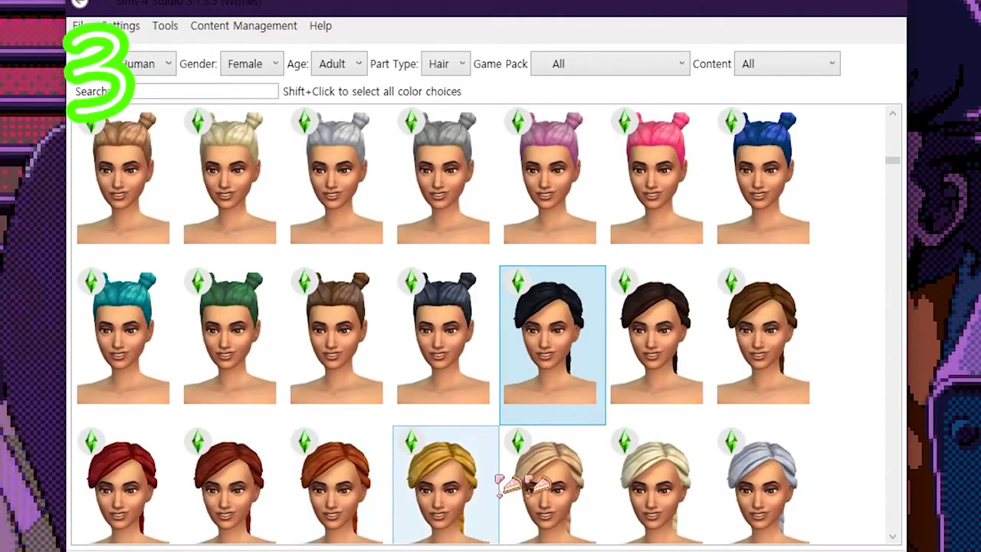
{"action": "left_click", "coordinate": [795, 549]}
{"action": "left_click", "coordinate": [183, 451]}
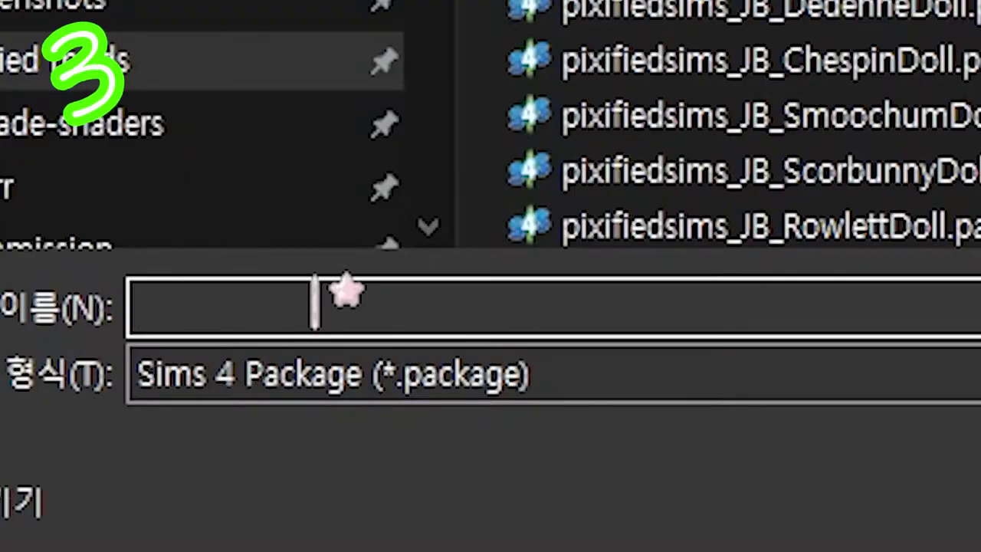
{"action": "type", "text": "New ha"}
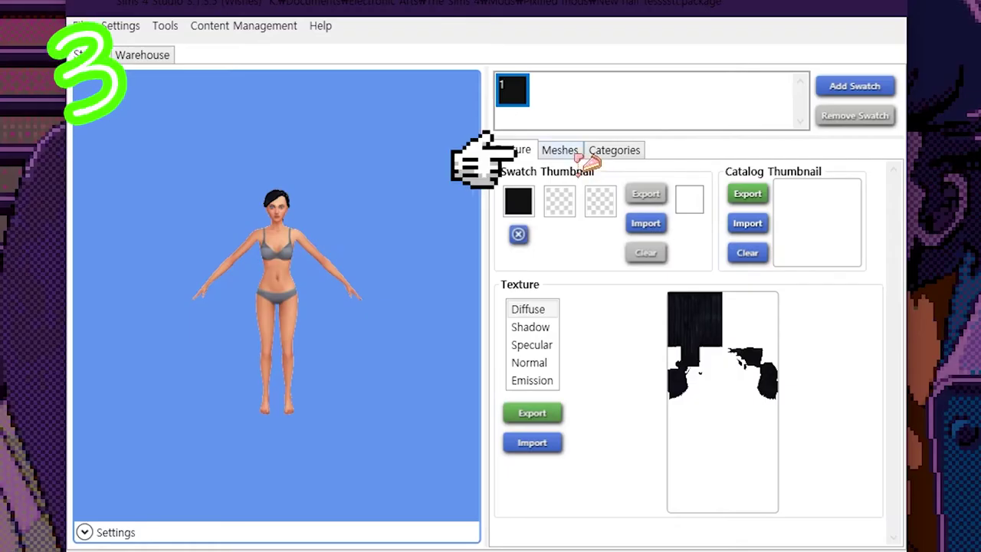
Export the LOD 0 hair mesh to the desktop as new hair.blend
{"action": "left_click", "coordinate": [567, 151]}
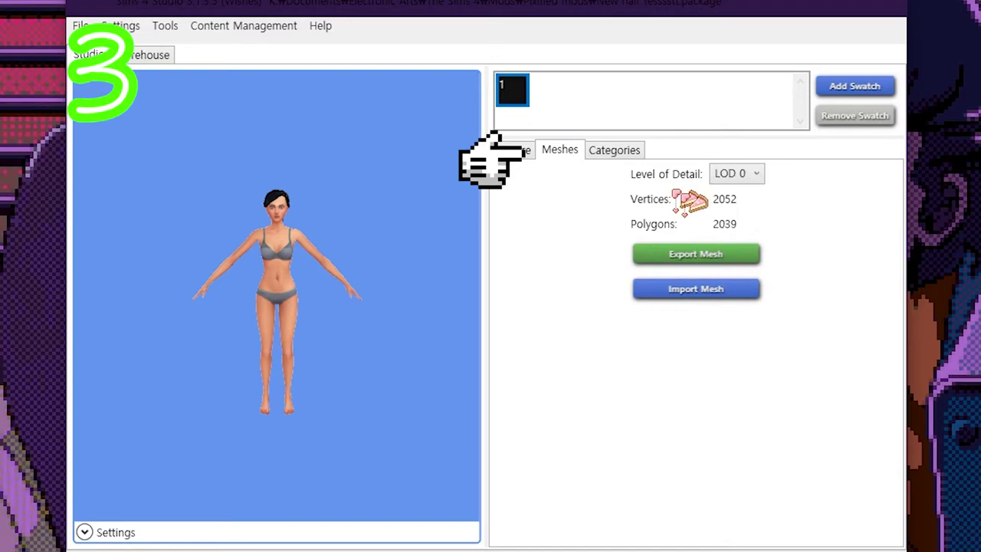
{"action": "left_click", "coordinate": [709, 262]}
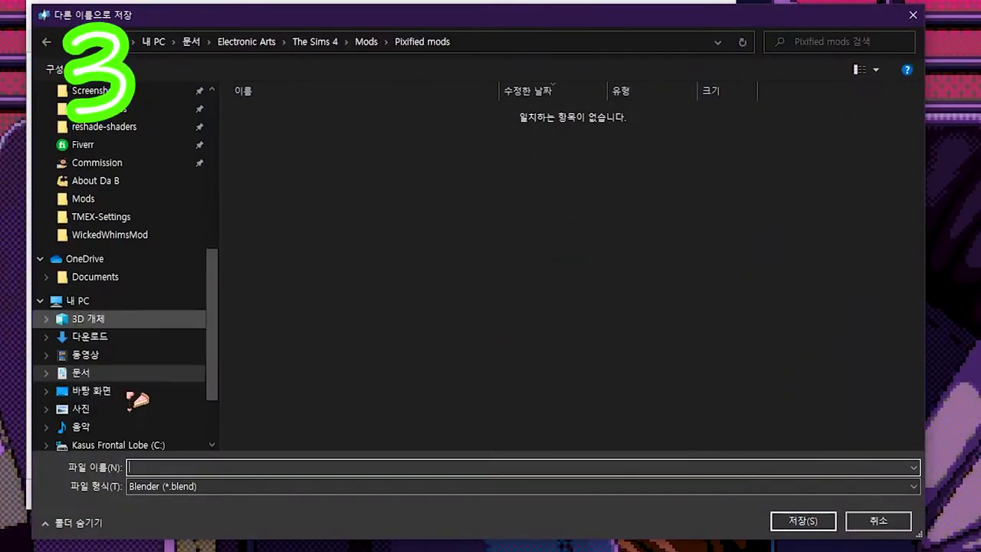
{"action": "type", "text": "n"}
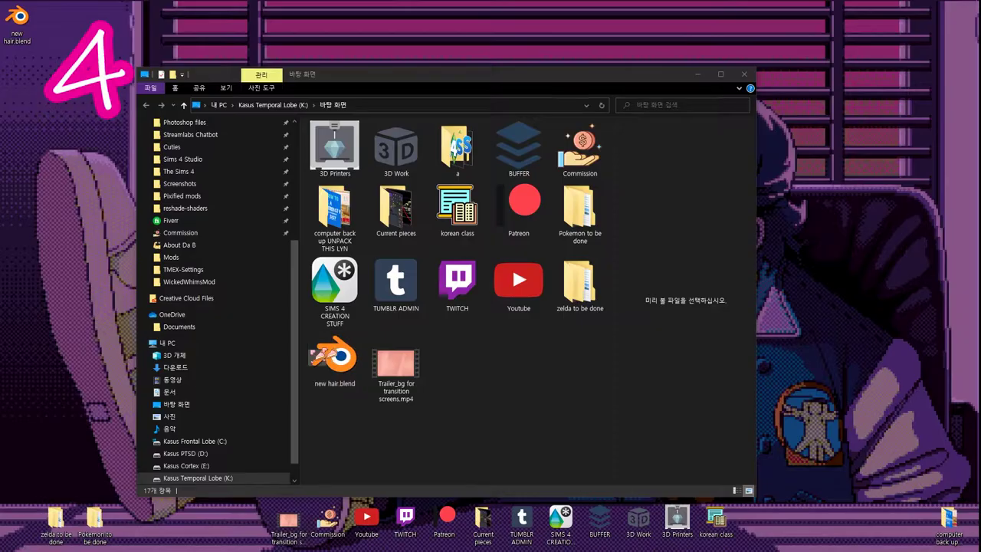
Open new hair.blend in Blender and expand the rig's bone hierarchy through b__ROOT_bind__ down to the head's child bones
{"action": "double_click", "coordinate": [335, 360]}
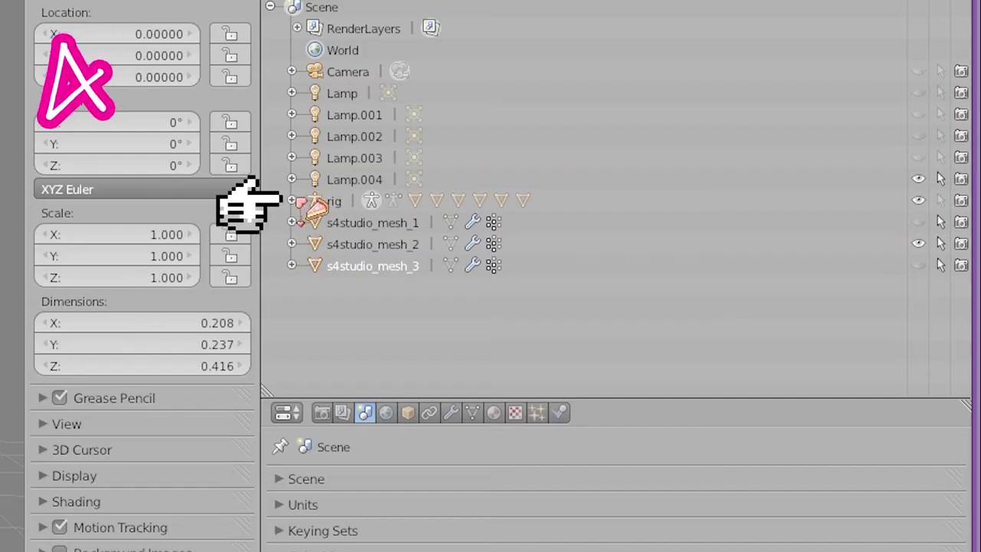
{"action": "left_click", "coordinate": [295, 200]}
{"action": "left_click", "coordinate": [314, 222]}
{"action": "left_click", "coordinate": [341, 243]}
{"action": "scroll", "coordinate": [352, 245], "scroll_direction": "down", "scroll_amount": 2}
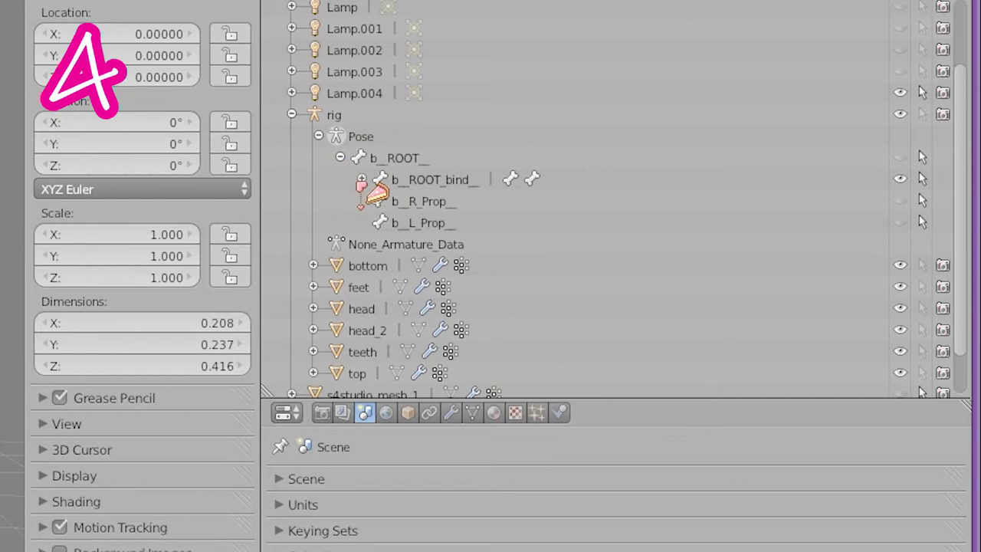
{"action": "left_click", "coordinate": [360, 179]}
{"action": "scroll", "coordinate": [360, 181], "scroll_direction": "down", "scroll_amount": 1}
{"action": "left_click", "coordinate": [382, 158]}
{"action": "left_click", "coordinate": [405, 179]}
{"action": "left_click", "coordinate": [426, 201]}
{"action": "left_click", "coordinate": [448, 223]}
{"action": "left_click", "coordinate": [491, 265]}
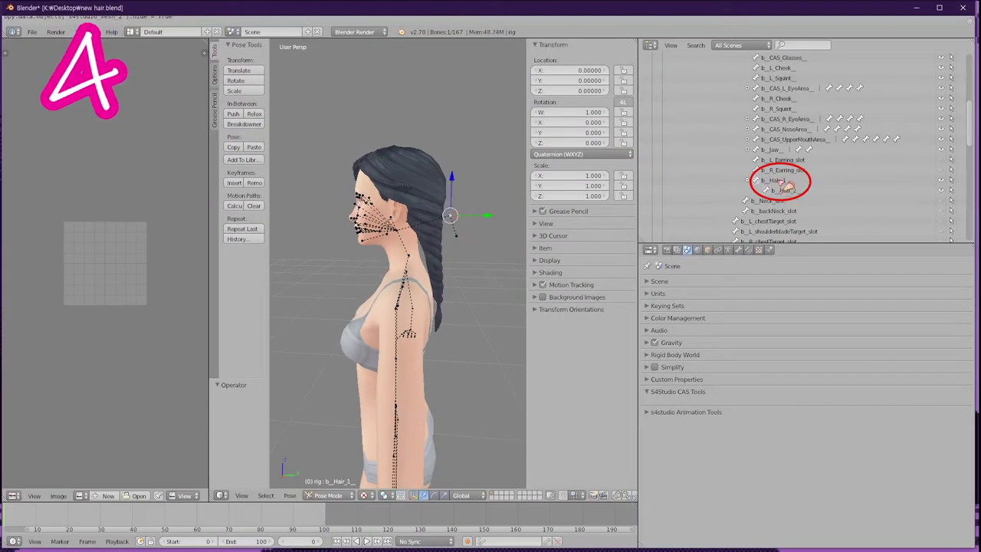
Add vertex groups named after the hair bones, b__Hair_1__ and b__Hair_2__, to s4studio_mesh_2
{"action": "left_click", "coordinate": [780, 181]}
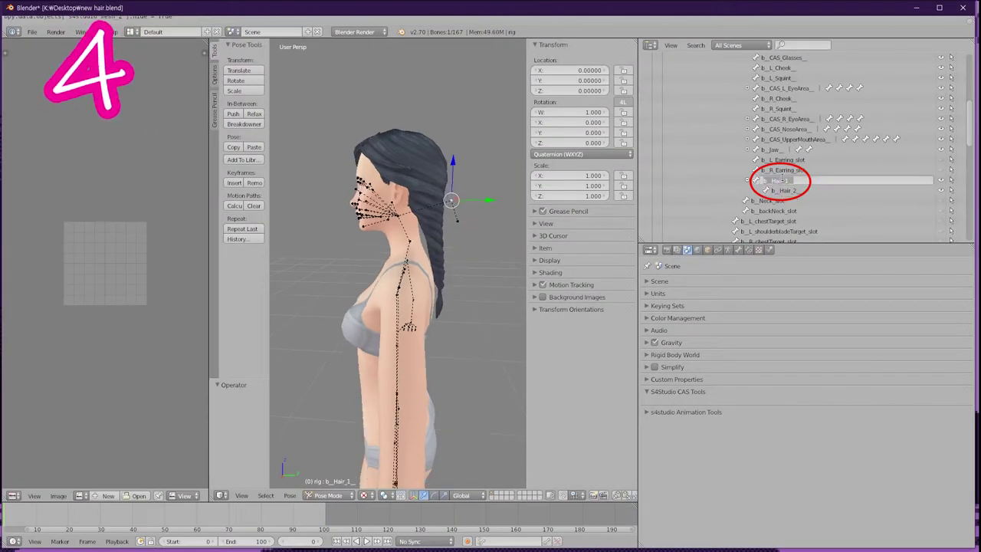
{"action": "scroll", "coordinate": [881, 145], "scroll_direction": "down", "scroll_amount": 10}
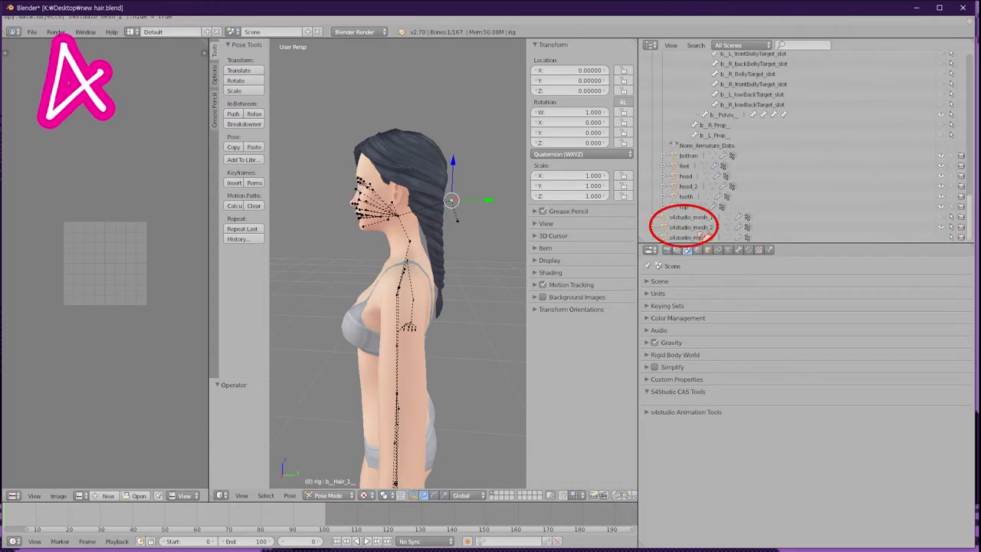
{"action": "left_click", "coordinate": [692, 227]}
{"action": "left_click", "coordinate": [740, 250]}
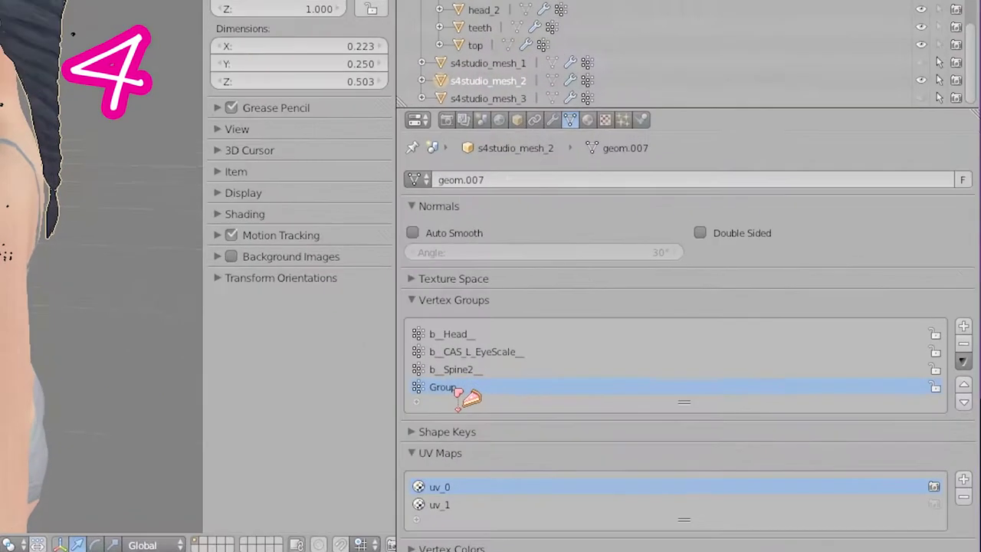
{"action": "double_click", "coordinate": [669, 404]}
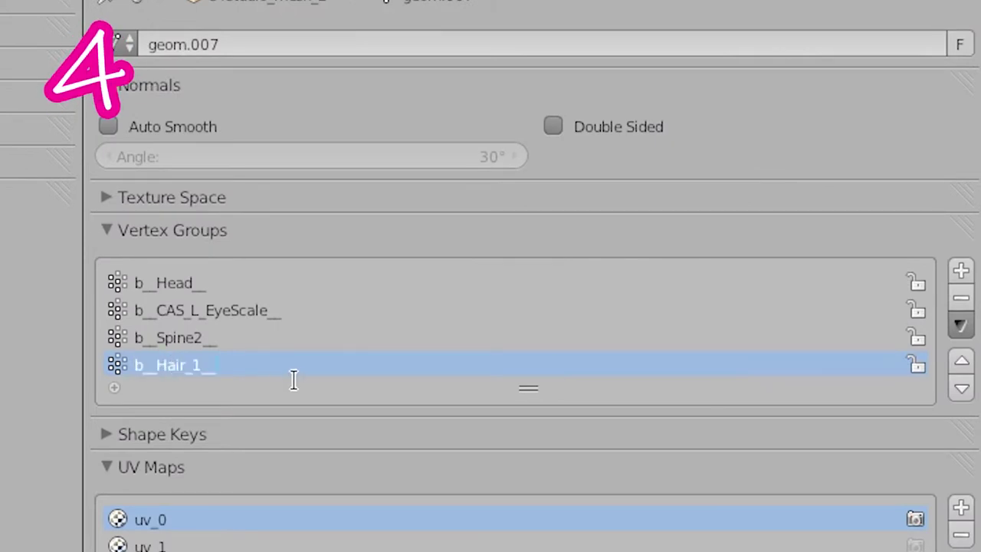
{"action": "left_click", "coordinate": [957, 270]}
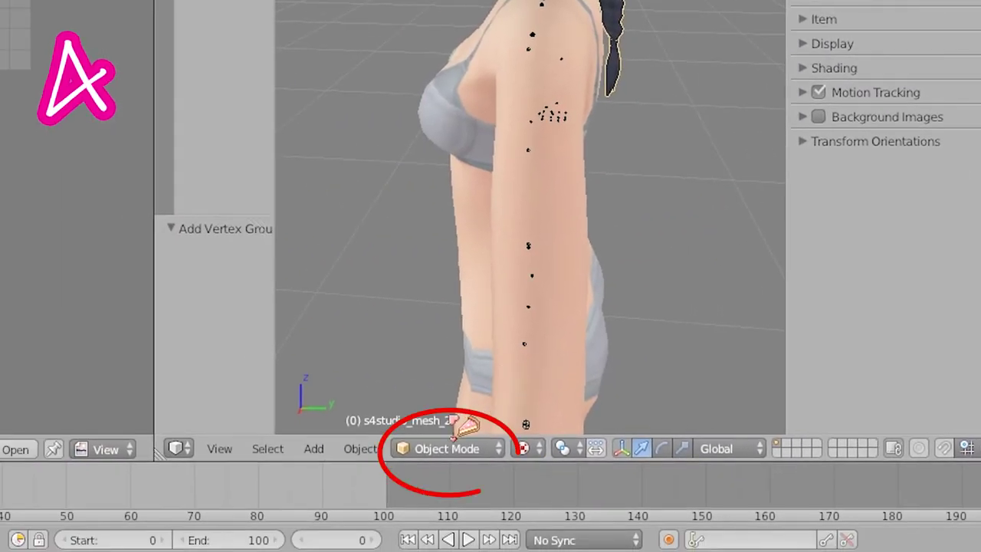
Switch s4studio_mesh_2 from Object Mode to Weight Paint mode
{"action": "left_click", "coordinate": [479, 446]}
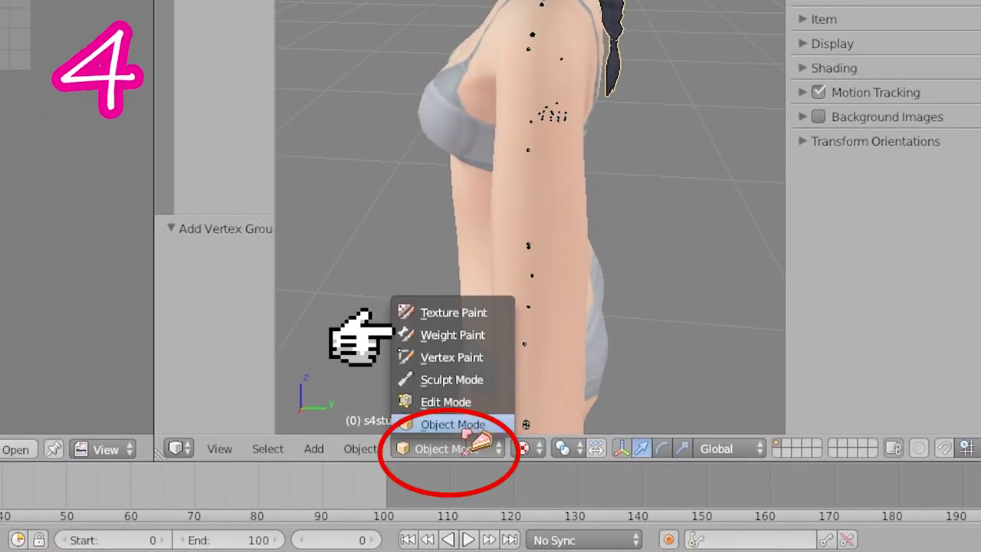
{"action": "left_click", "coordinate": [491, 337]}
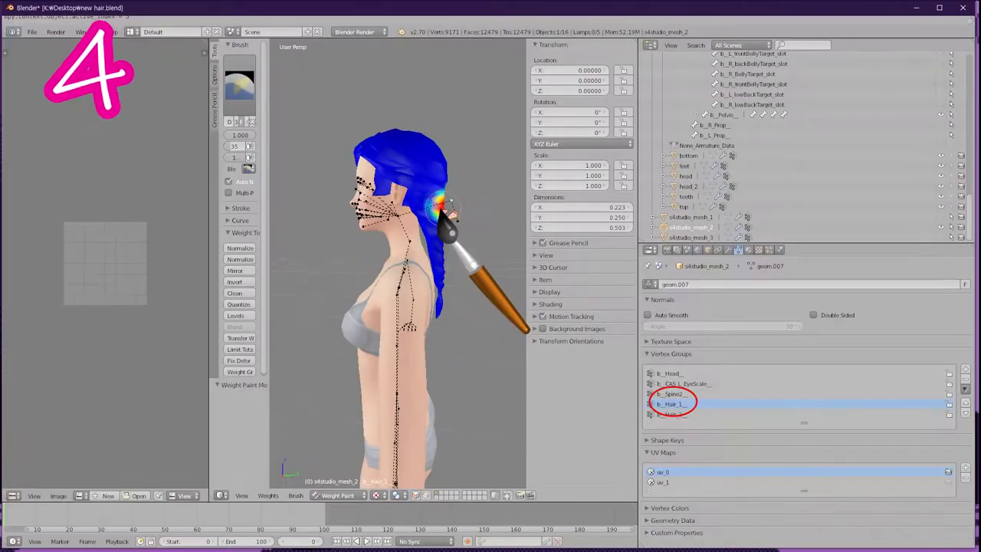
Select the rig's b__Hair_1__ bone and rotate it to test the braid's painted weights
{"action": "middle_click_drag", "start_coordinate": [438, 207], "coordinate": [376, 219]}
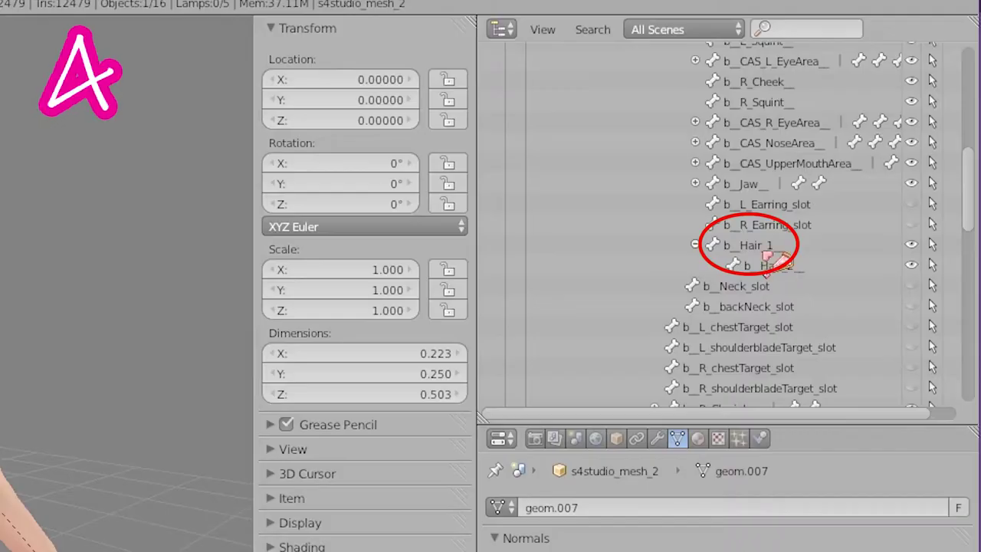
{"action": "left_click", "coordinate": [747, 247]}
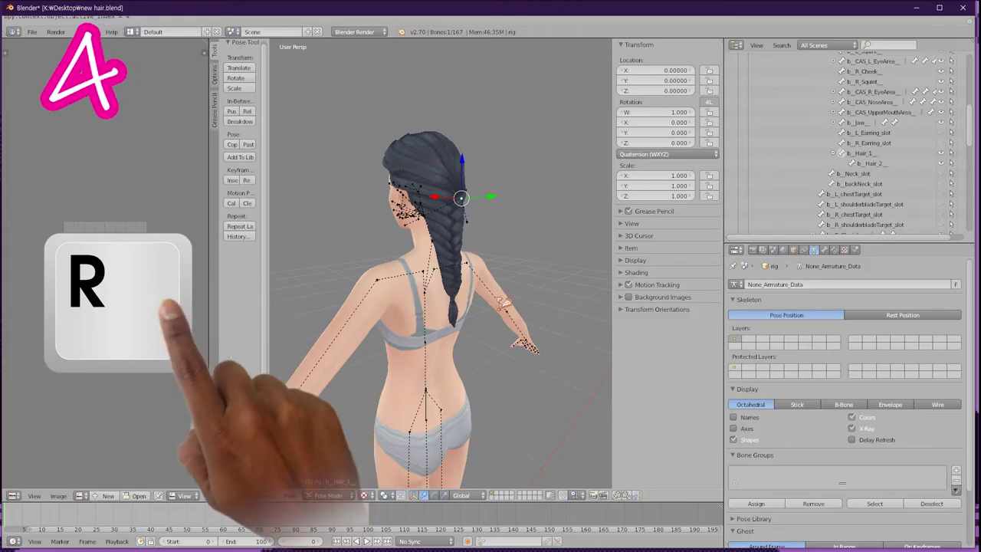
{"action": "key", "text": "r"}
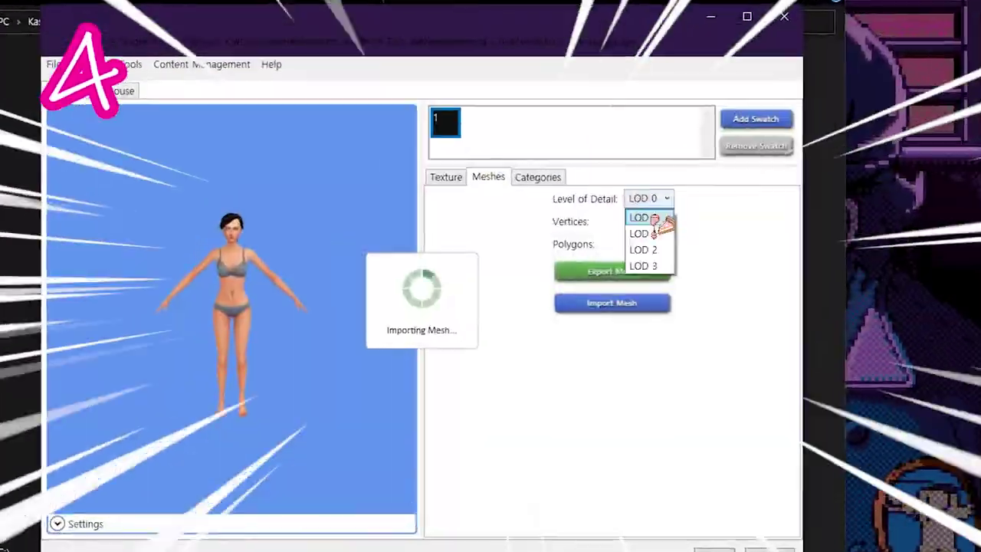
Switch to Sims 4 Studio and import the weight-painted hair mesh for LOD 1 and the remaining levels of detail
{"action": "left_click", "coordinate": [641, 232]}
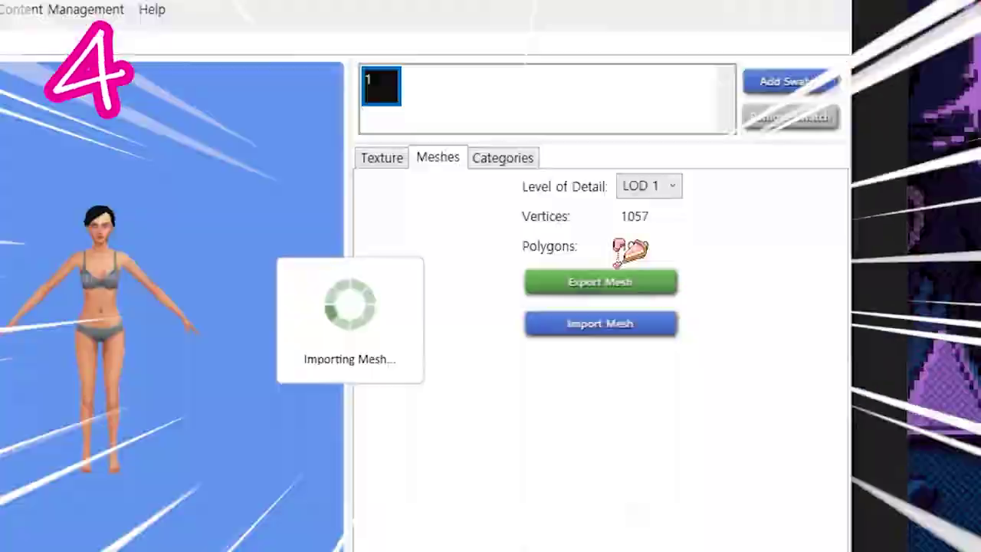
{"action": "left_click", "coordinate": [648, 186]}
{"action": "left_click", "coordinate": [640, 233]}
{"action": "left_click", "coordinate": [668, 186]}
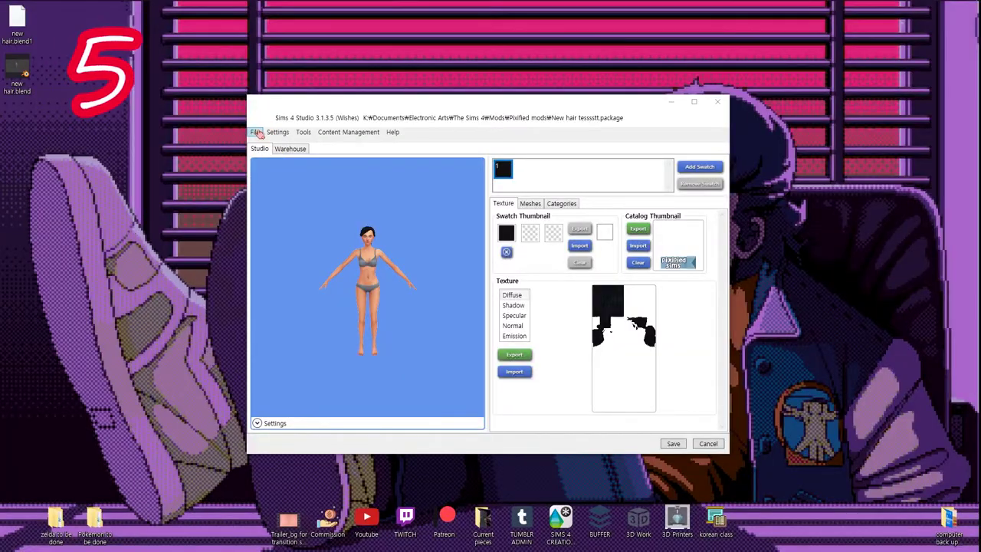
Close the hair package and start a new Clip Pack animation project
{"action": "left_click", "coordinate": [257, 133]}
{"action": "left_click", "coordinate": [263, 148]}
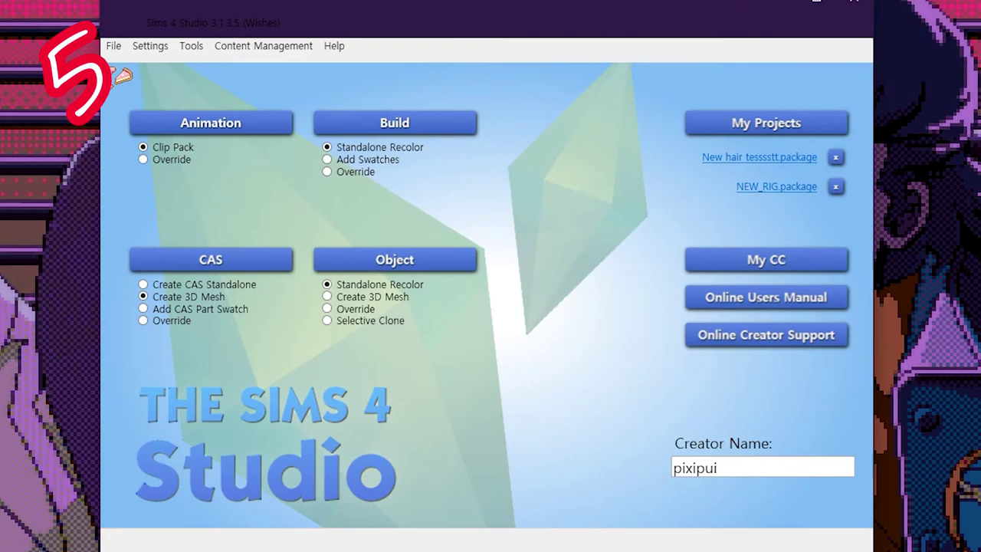
{"action": "left_click", "coordinate": [214, 125]}
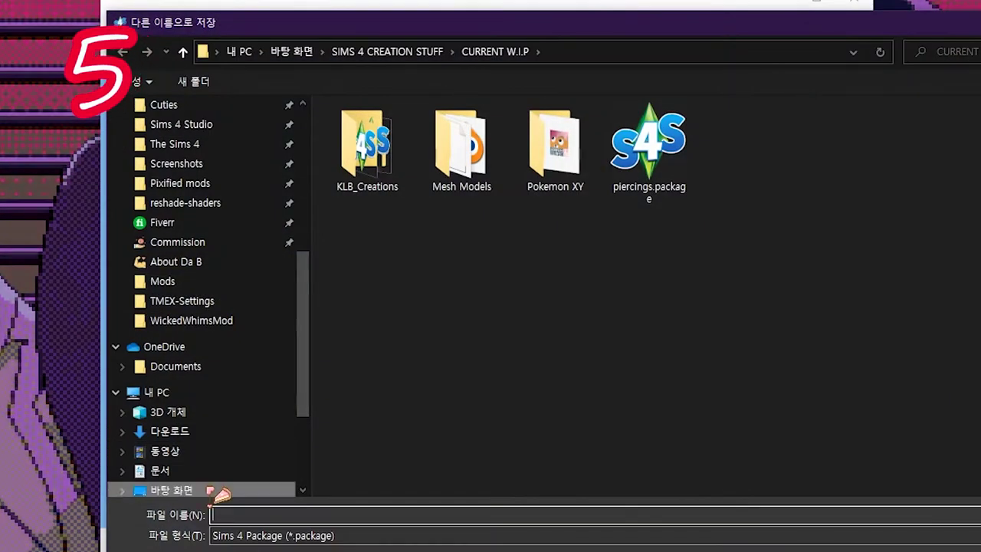
Save the new clip pack on the desktop as walk.package
{"action": "left_click", "coordinate": [219, 494]}
{"action": "left_click", "coordinate": [252, 512]}
{"action": "type", "text": "w"}
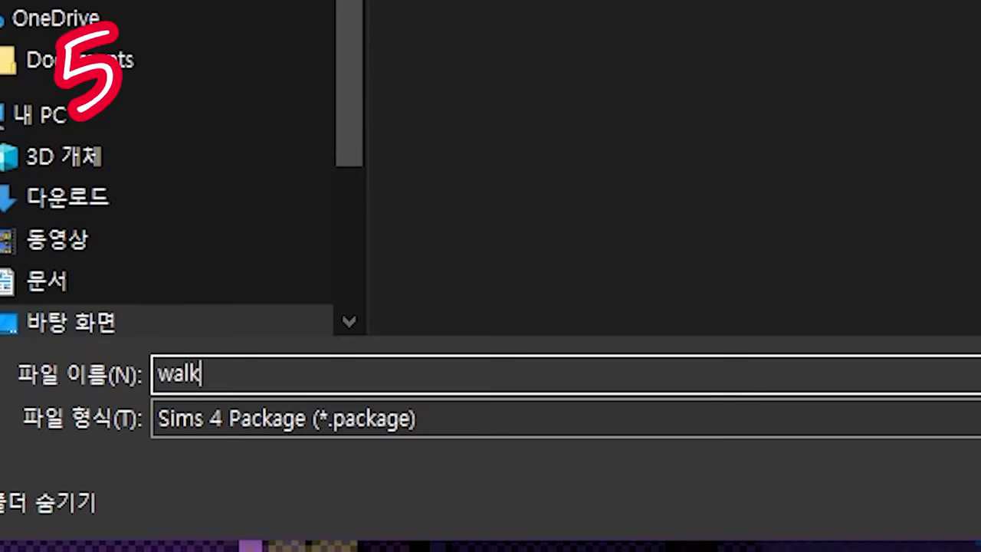
{"action": "type", "text": "alk"}
{"action": "key", "text": "Return"}
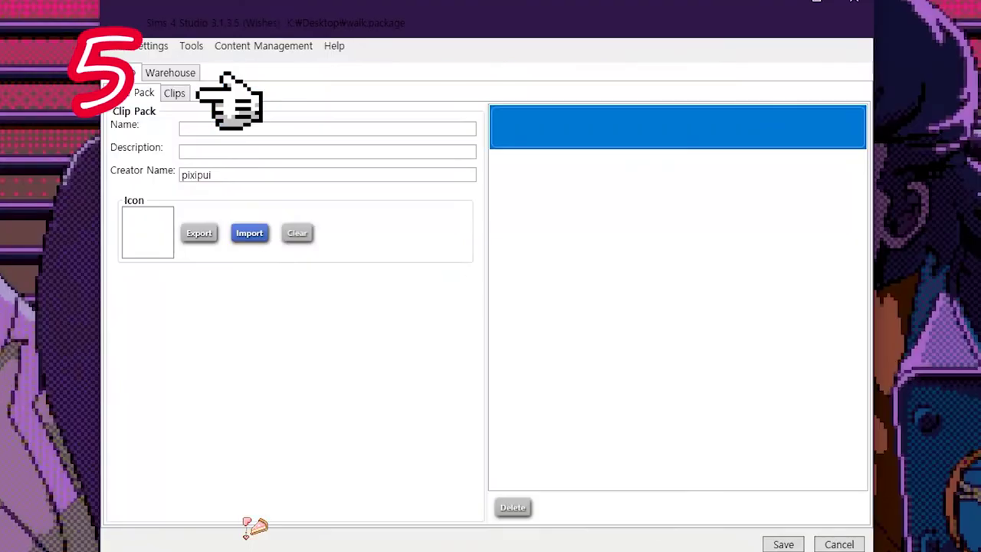
Export the EA clip a_CAS_loco_walk_snooty_medium with the Adult Female rig from the clip pack to the desktop
{"action": "left_click", "coordinate": [175, 92]}
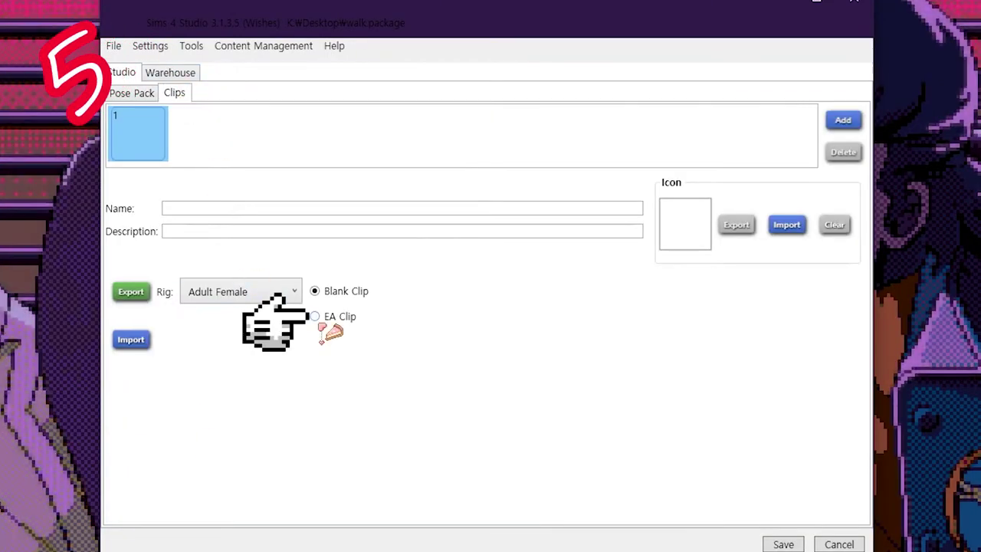
{"action": "left_click", "coordinate": [130, 291]}
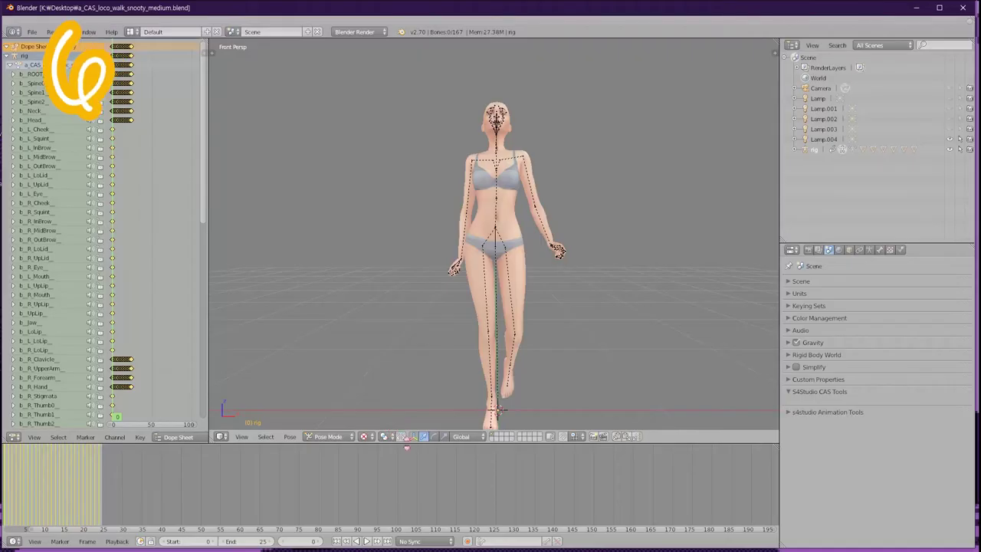
Switch to a_CAS_loco_walk_snooty_medium.blend in Blender and filter the outliner for "hair" to find the rig's hair bones
{"action": "middle_click_drag", "start_coordinate": [565, 287], "coordinate": [459, 287]}
{"action": "scroll", "coordinate": [534, 286], "scroll_direction": "up", "scroll_amount": 4}
{"action": "middle_click_drag", "start_coordinate": [534, 138], "coordinate": [533, 287], "text": "shift"}
{"action": "scroll", "coordinate": [538, 286], "scroll_direction": "up", "scroll_amount": 1}
{"action": "middle_click_drag", "start_coordinate": [432, 256], "coordinate": [485, 252]}
{"action": "left_click", "coordinate": [936, 45]}
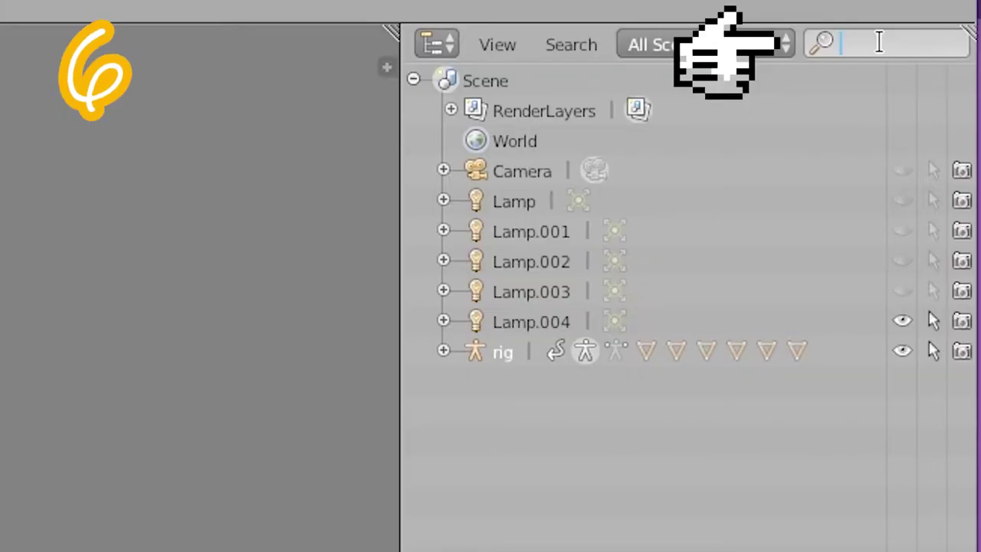
{"action": "type", "text": "hair"}
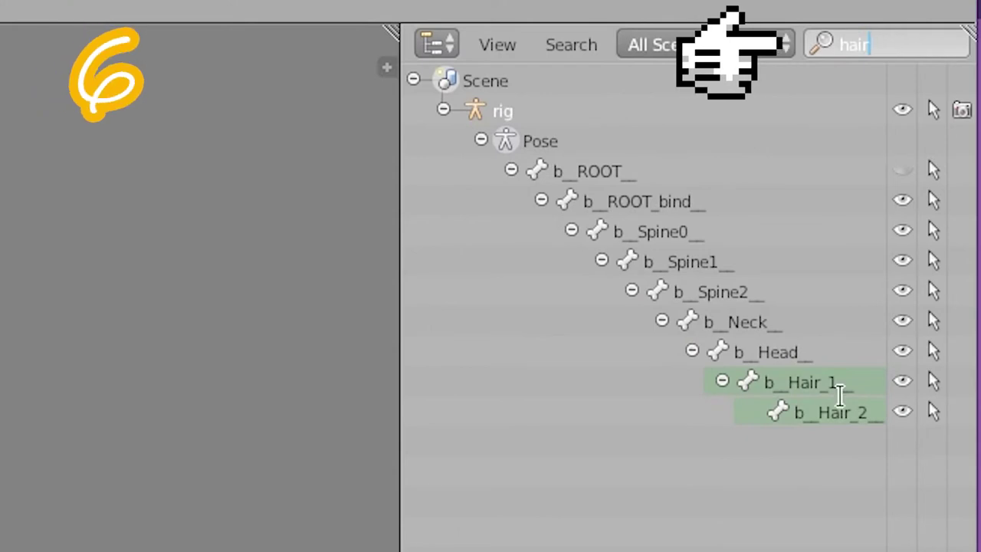
{"action": "key", "text": "Return"}
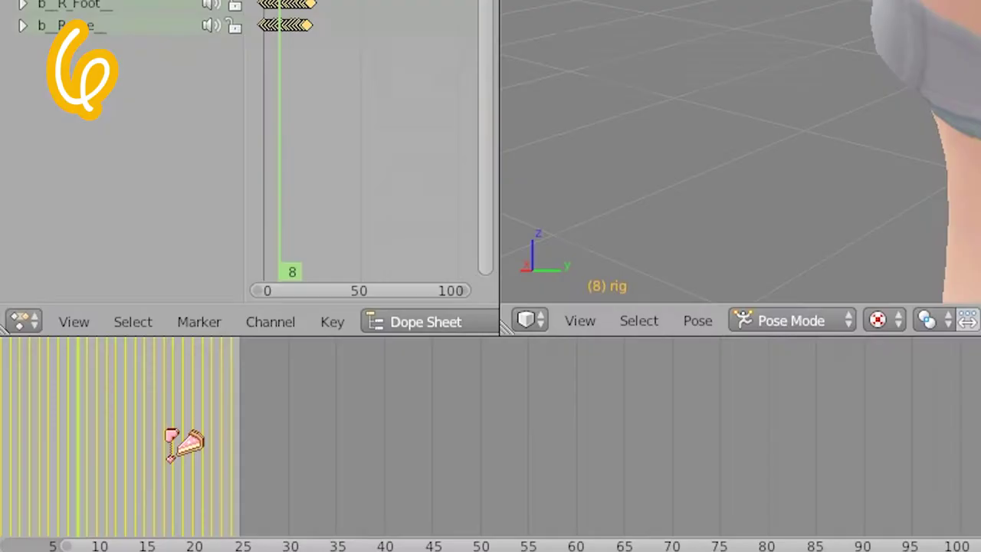
Rotate the b__Hair_1__ bone and insert a Location keyframe for it at frame 0
{"action": "key", "text": "r"}
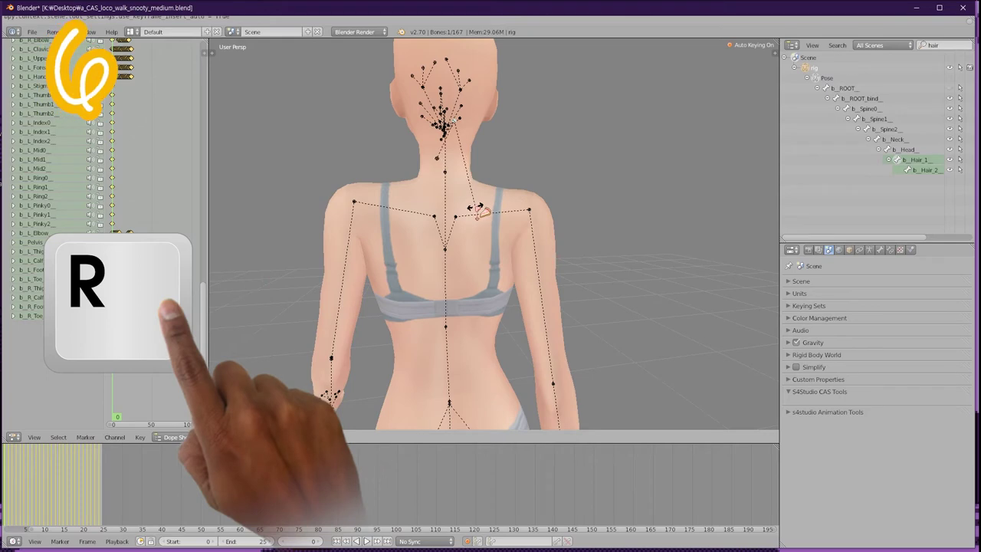
{"action": "left_click", "coordinate": [477, 208]}
{"action": "key", "text": "i"}
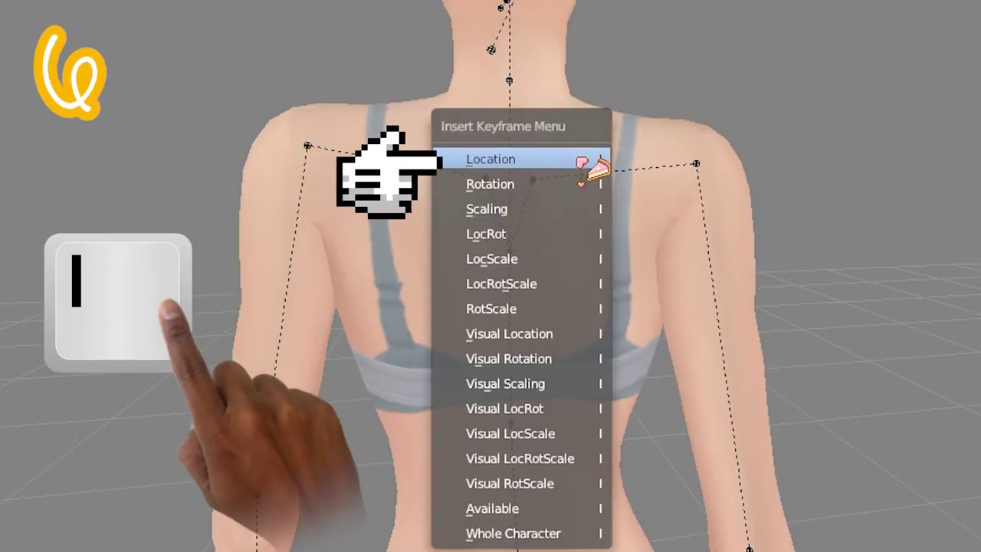
{"action": "left_click", "coordinate": [581, 184]}
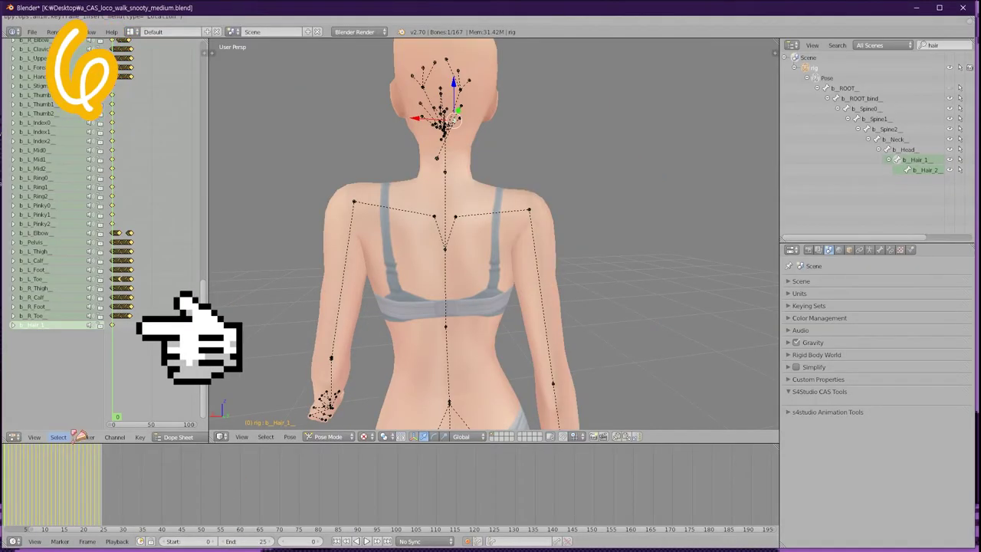
Move to the last keyframed frame of the walk and insert another Location keyframe for b__Hair_1__
{"action": "left_click_drag", "start_coordinate": [132, 356], "coordinate": [129, 356]}
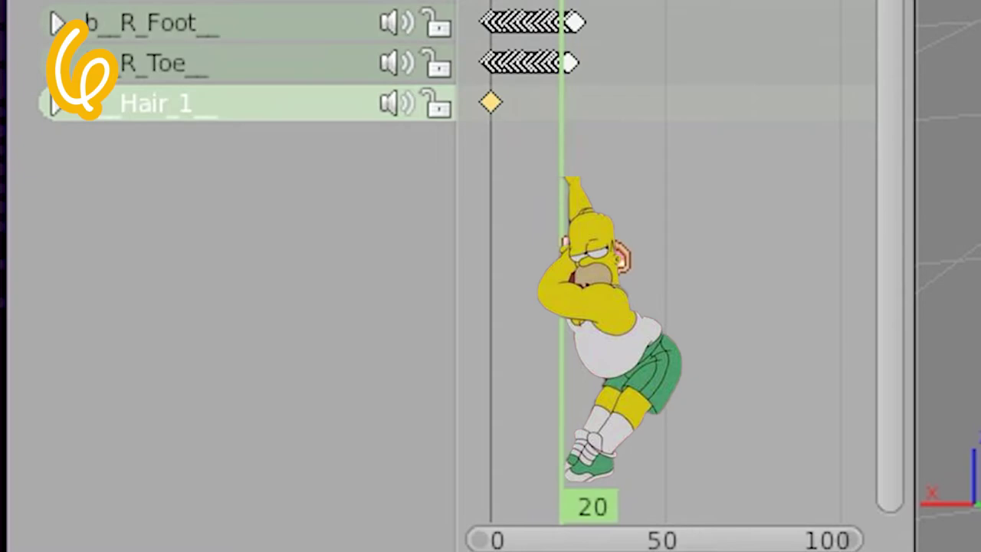
{"action": "left_click_drag", "start_coordinate": [561, 259], "coordinate": [575, 259]}
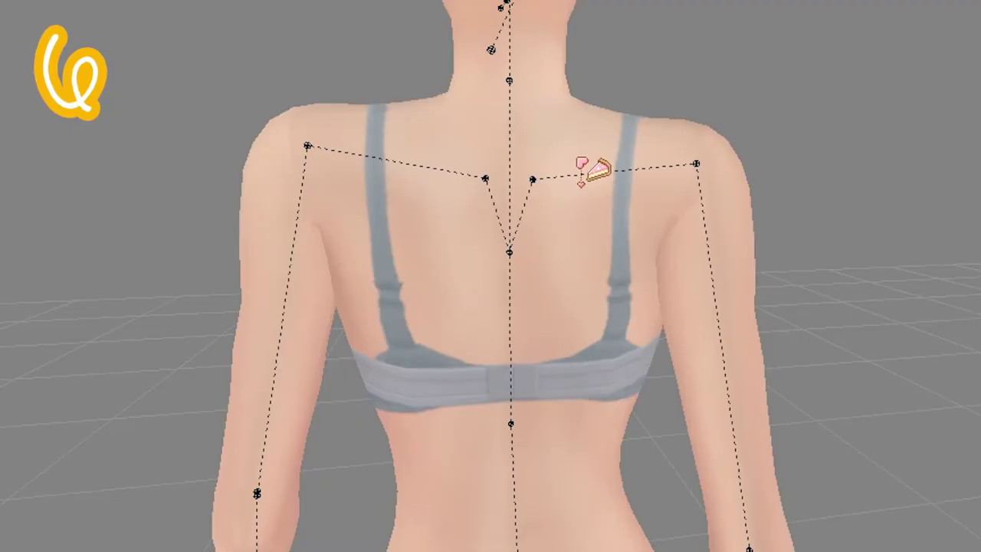
{"action": "key", "text": "i"}
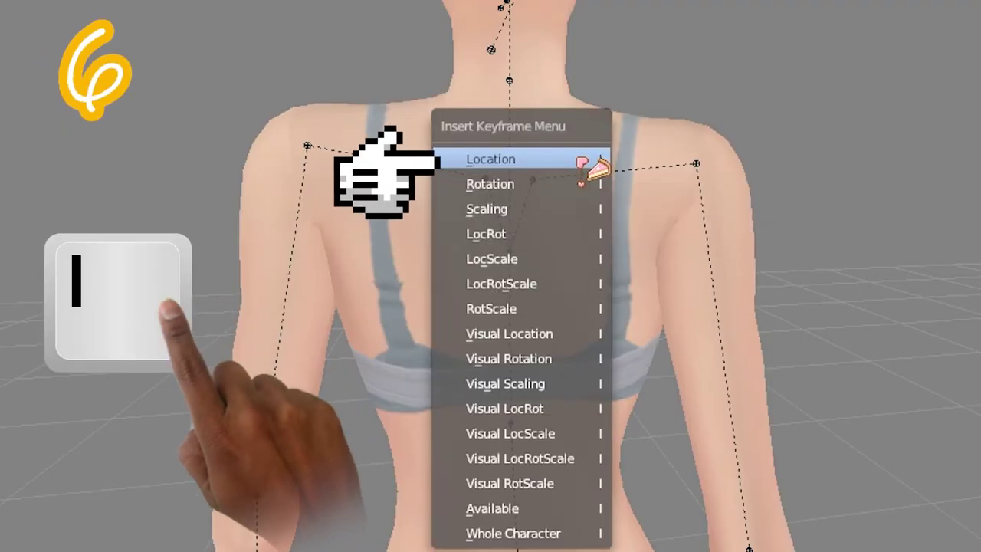
{"action": "left_click", "coordinate": [568, 182]}
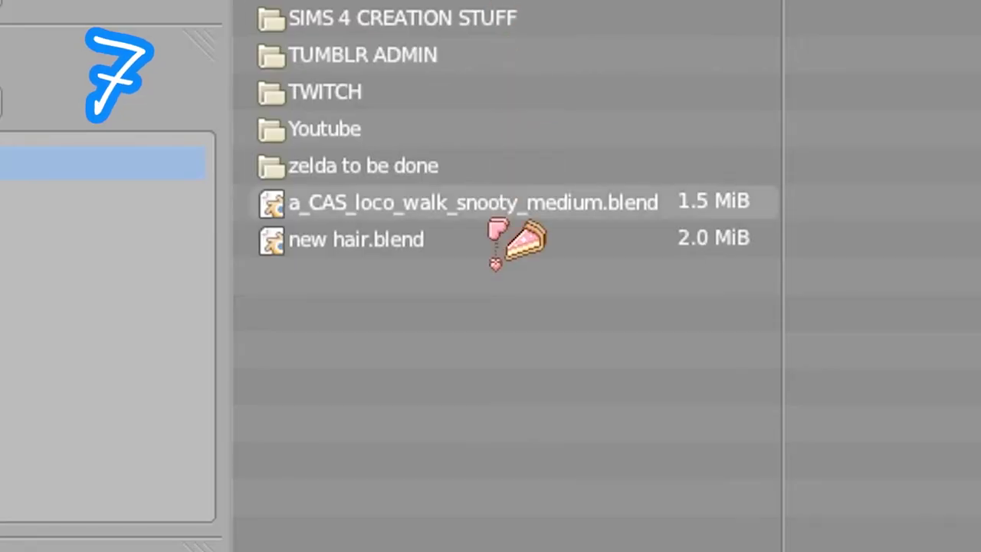
Open new hair.blend and append the action a_CAS_loco_walk_snooty_medium_x from a_CAS_loco_walk_snooty_medium.blend
{"action": "left_click", "coordinate": [464, 239]}
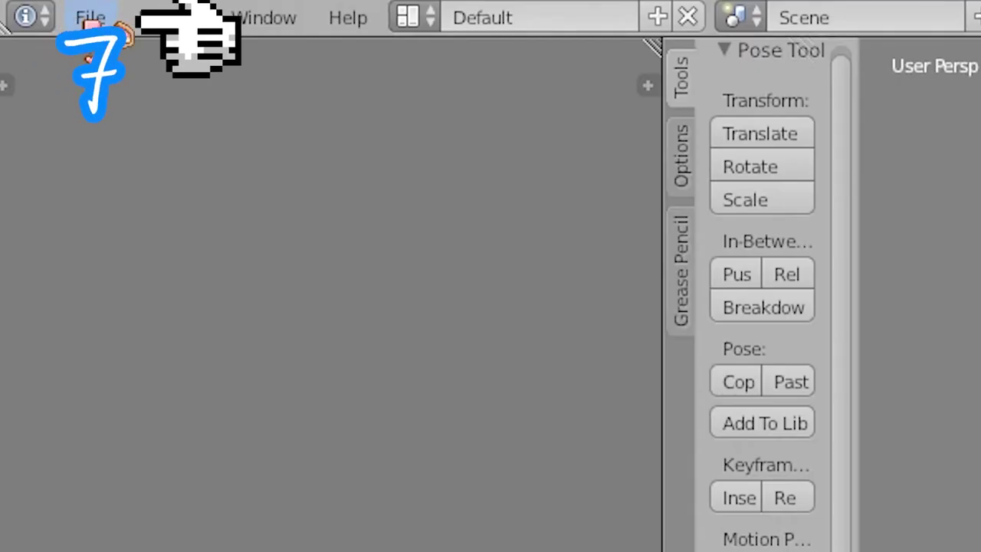
{"action": "left_click", "coordinate": [92, 18]}
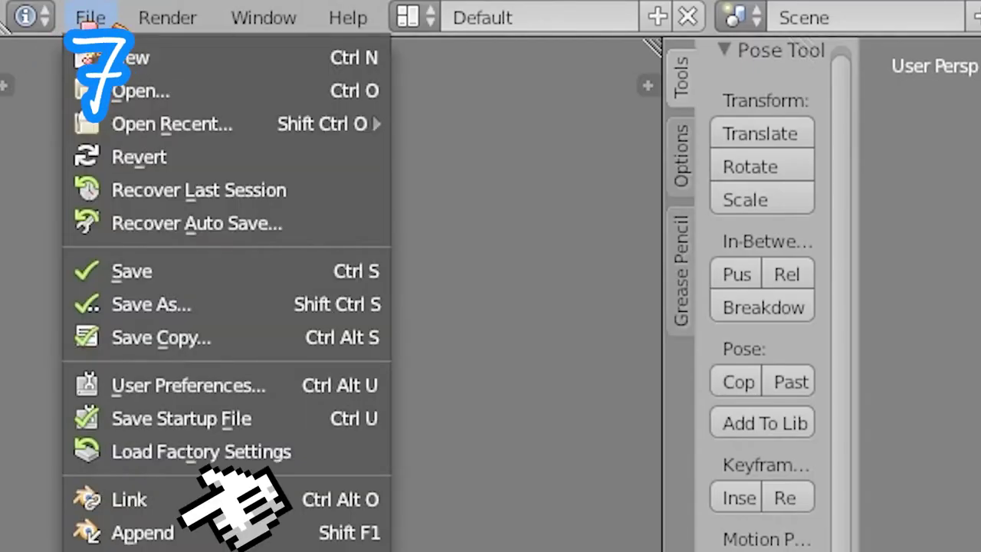
{"action": "left_click", "coordinate": [256, 536]}
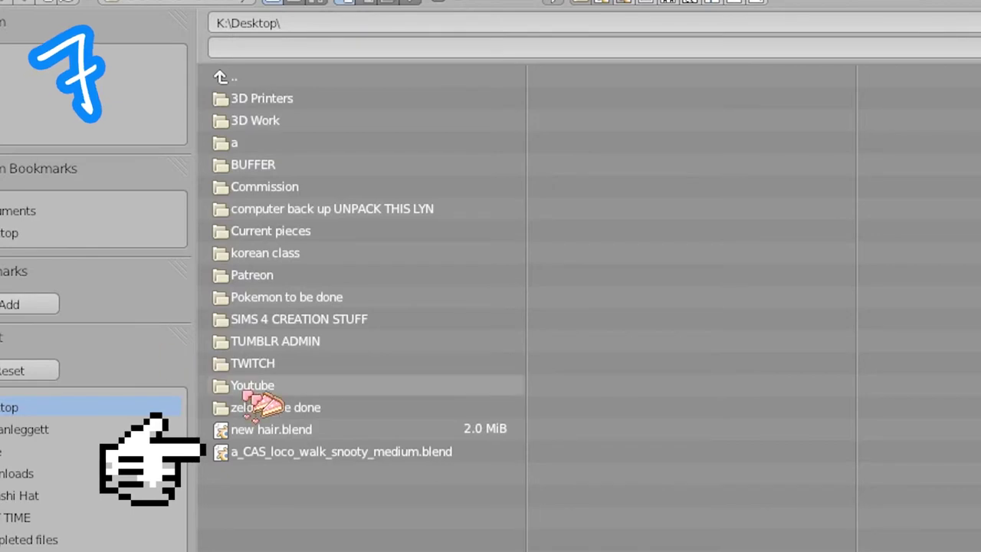
{"action": "left_click", "coordinate": [314, 454]}
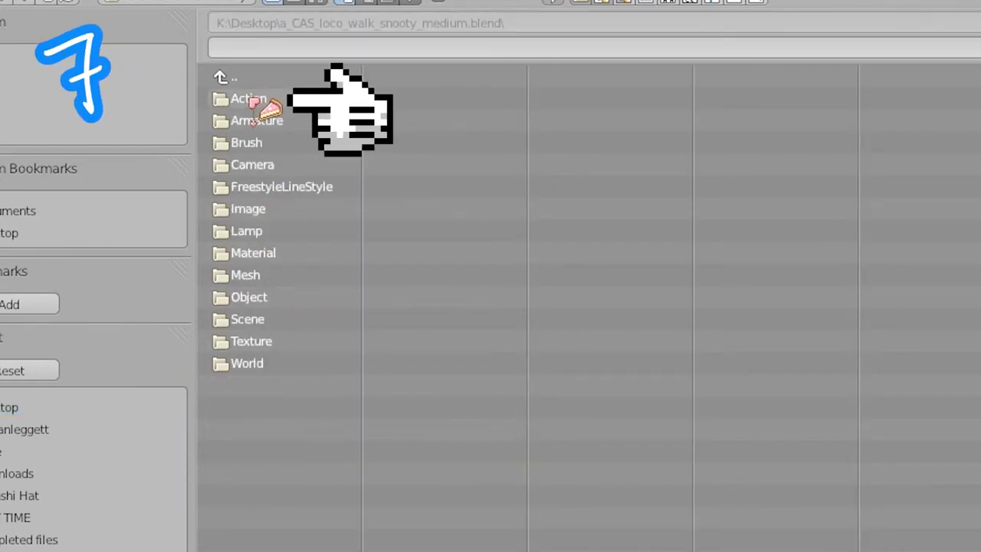
{"action": "left_click", "coordinate": [249, 100]}
{"action": "double_click", "coordinate": [442, 98]}
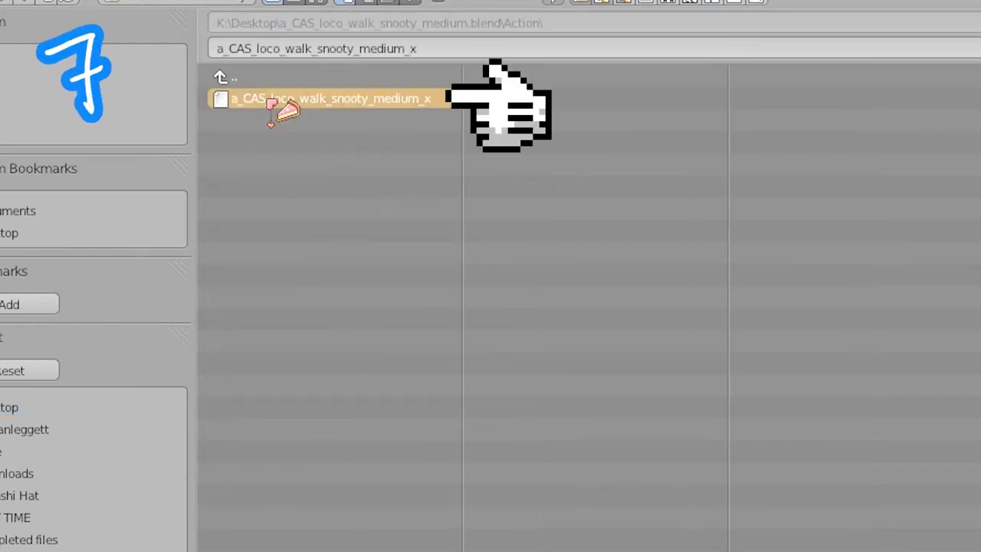
Change the timeline area to a Dope Sheet in Action Editor mode and assign a_CAS_loco_walk_snooty_medium_x to the rig
{"action": "key", "text": "ctrl+Tab"}
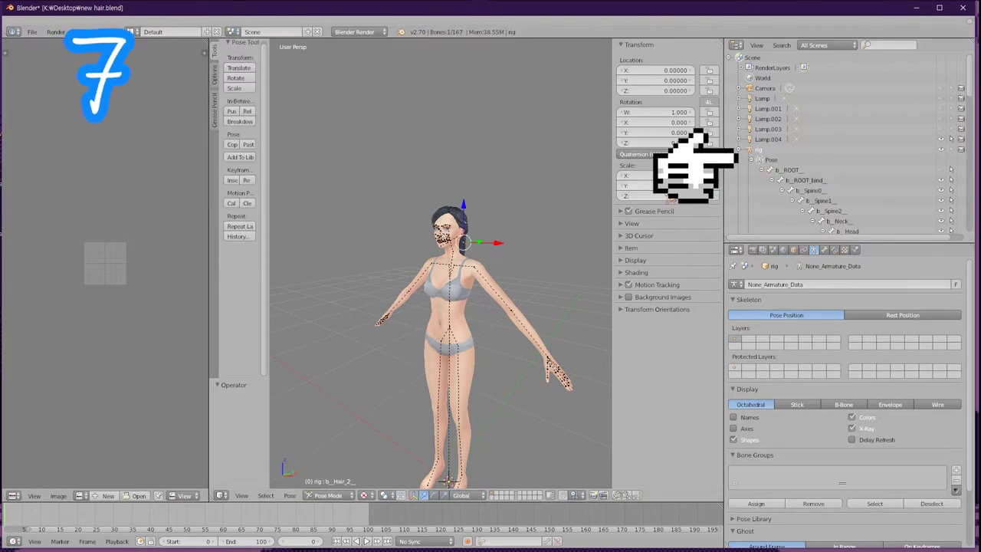
{"action": "left_click", "coordinate": [14, 540]}
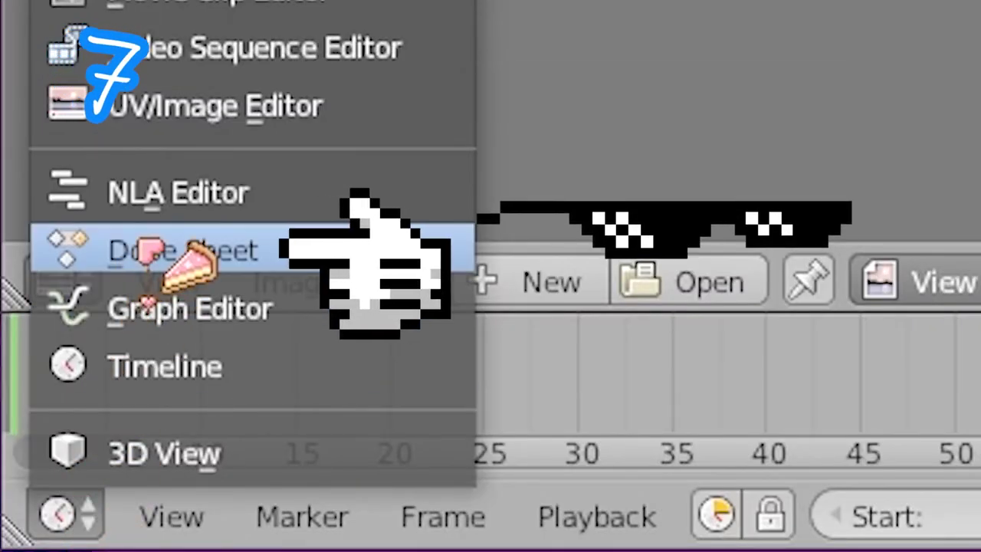
{"action": "left_click", "coordinate": [36, 490]}
{"action": "left_click", "coordinate": [805, 520]}
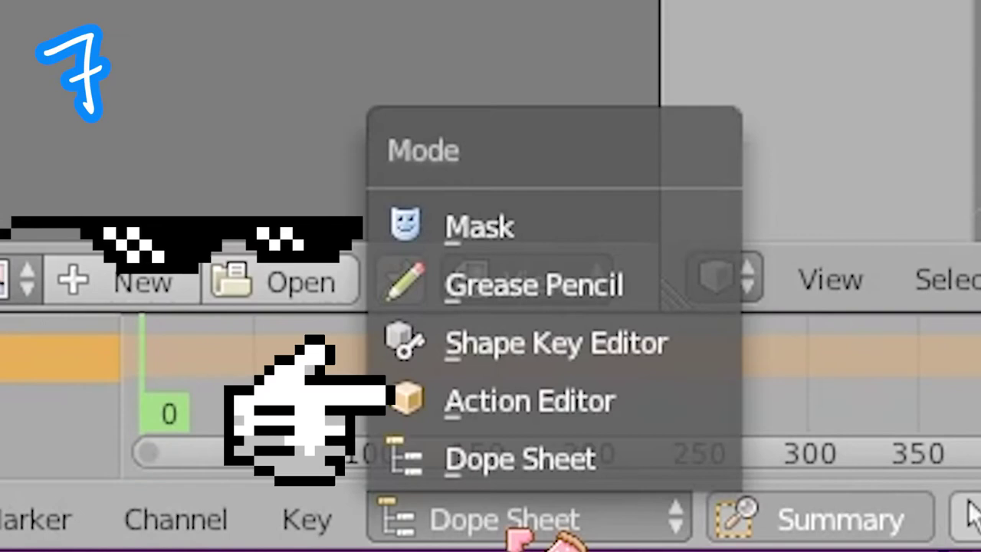
{"action": "left_click", "coordinate": [494, 402]}
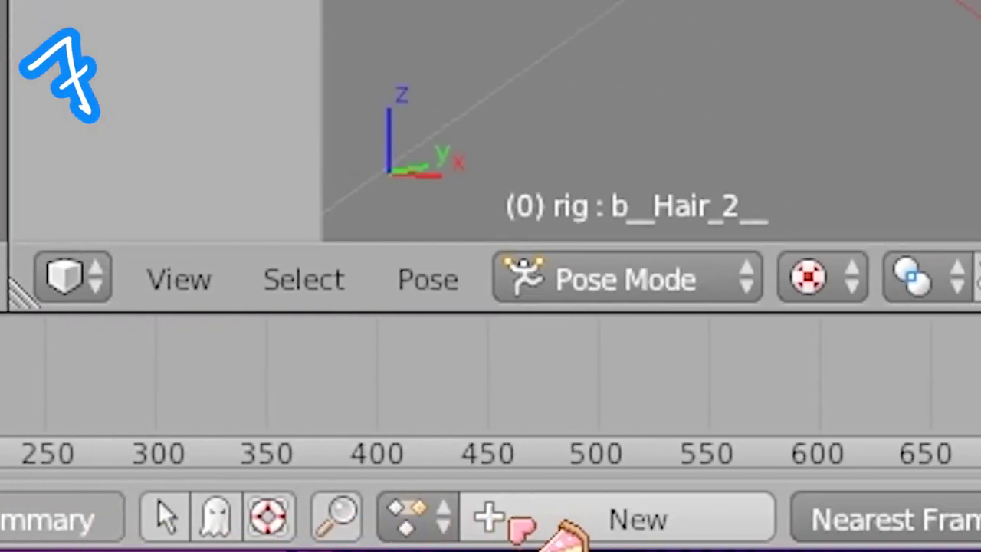
{"action": "left_click", "coordinate": [265, 518]}
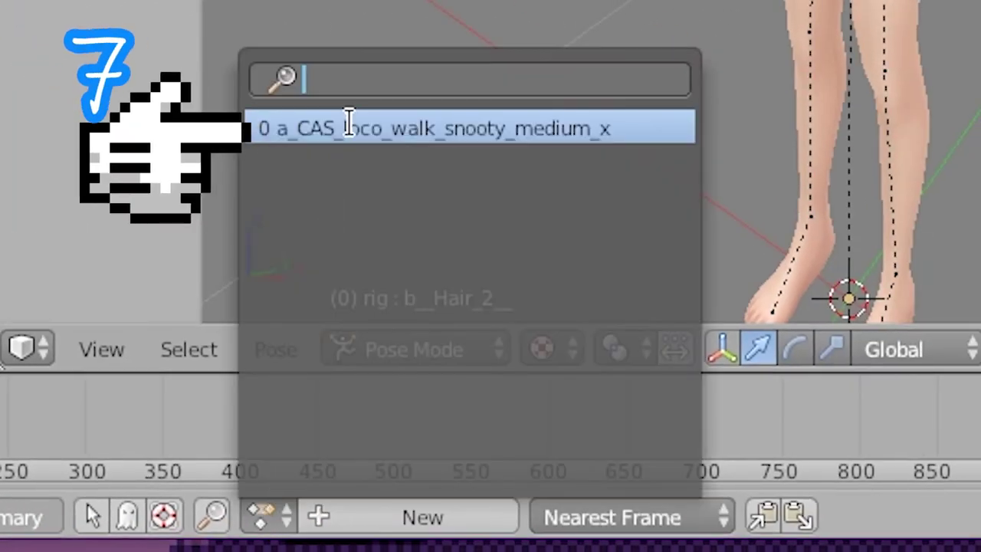
{"action": "left_click", "coordinate": [350, 128]}
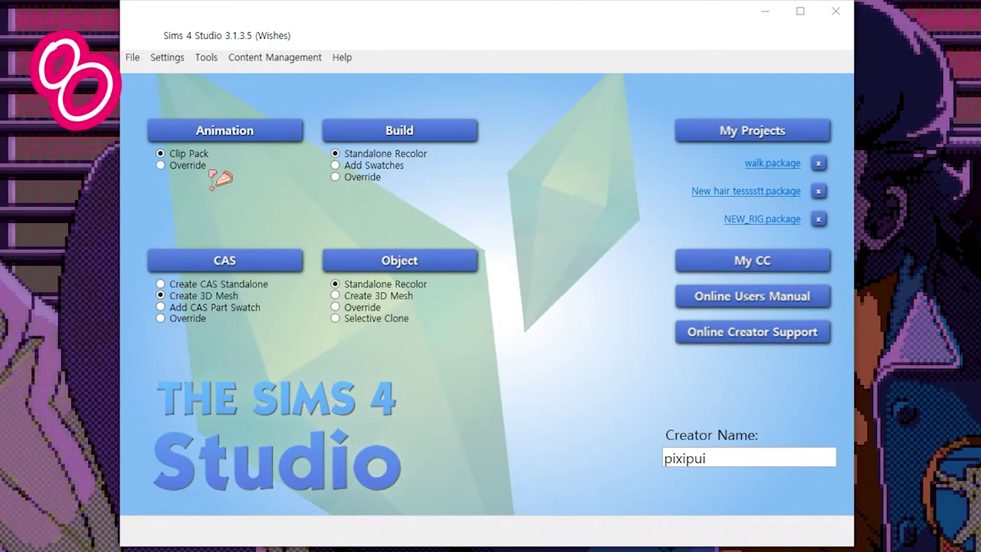
Switch to Sims 4 Studio and start an animation override of the a_CAS_loco_walk_snooty_medium_x clip
{"action": "left_click", "coordinate": [186, 169]}
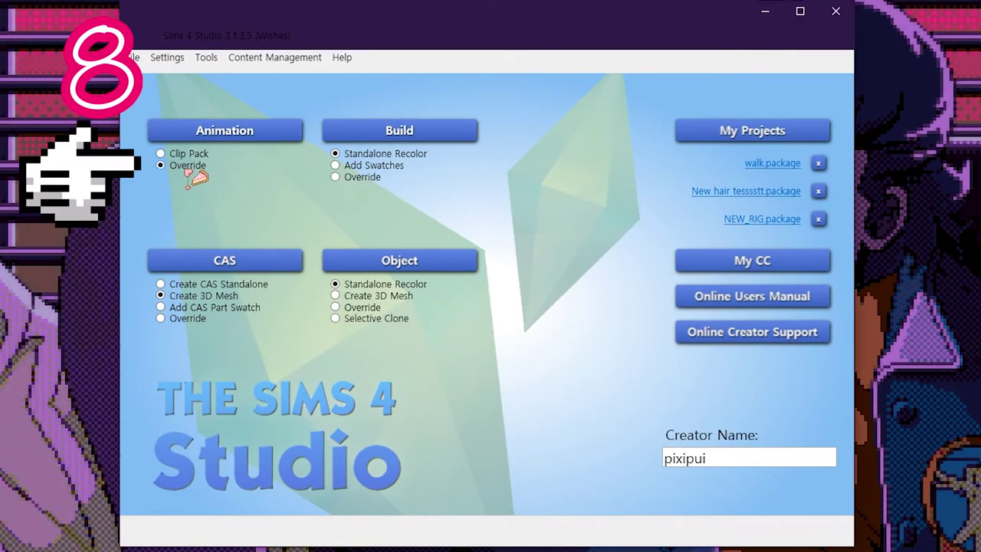
{"action": "left_click", "coordinate": [263, 133]}
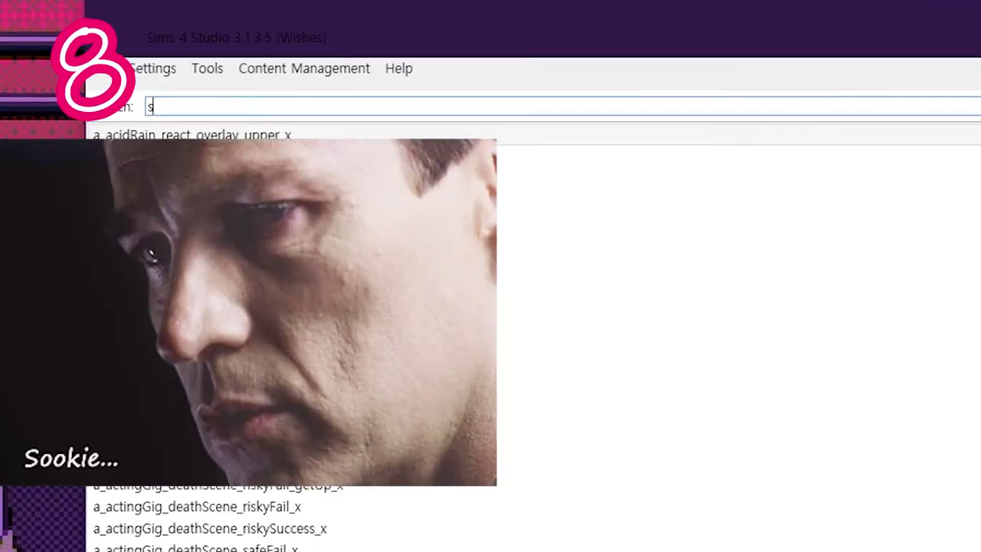
{"action": "type", "text": "snooty"}
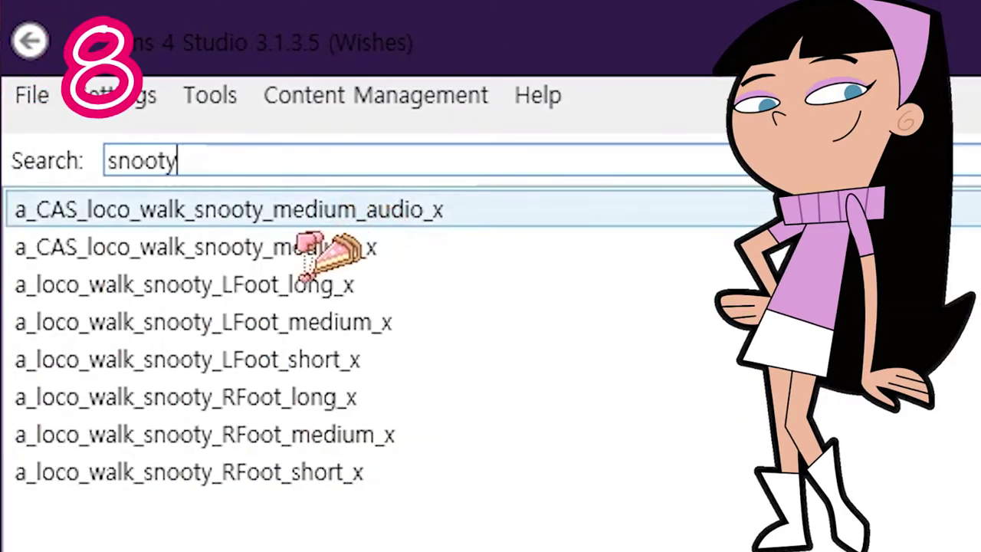
{"action": "left_click", "coordinate": [324, 249]}
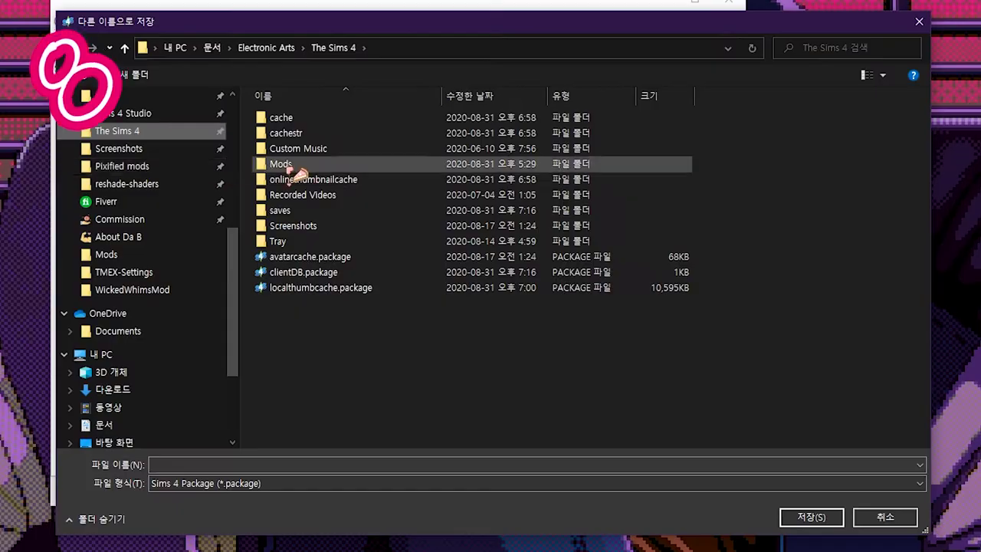
Save the override package as New hair snooty walk override in the Pixified mods folder inside Mods
{"action": "double_click", "coordinate": [307, 164]}
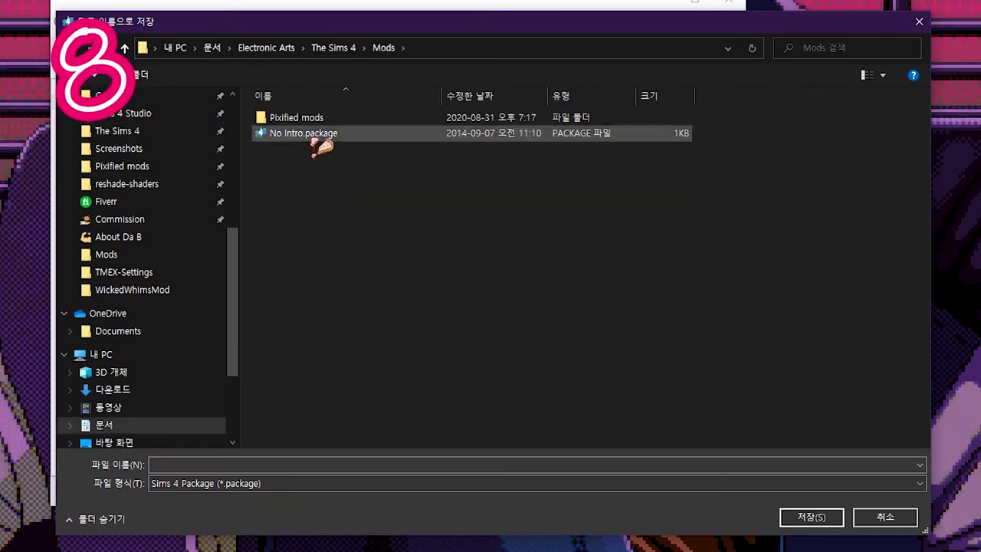
{"action": "double_click", "coordinate": [291, 118]}
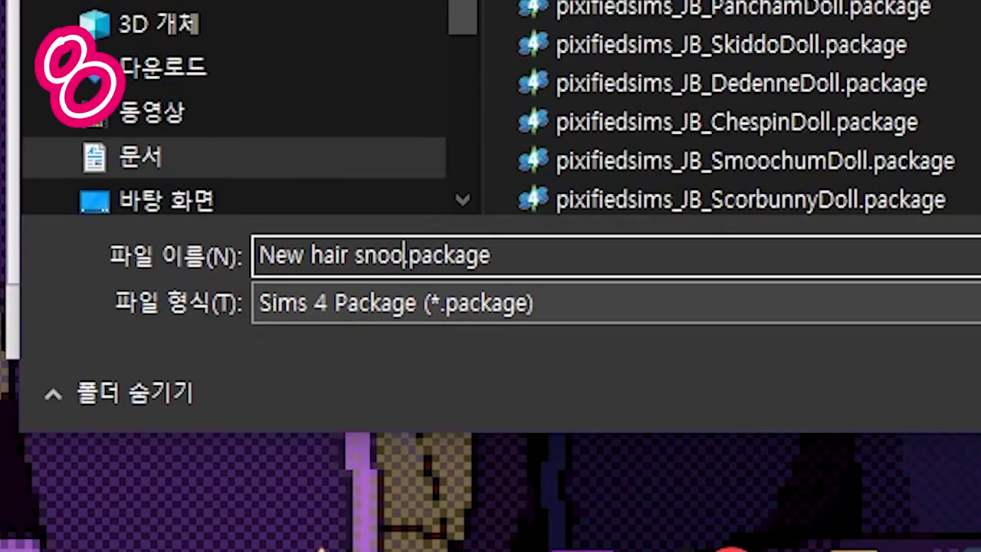
{"action": "type", "text": "ty walk override"}
{"action": "key", "text": "Return"}
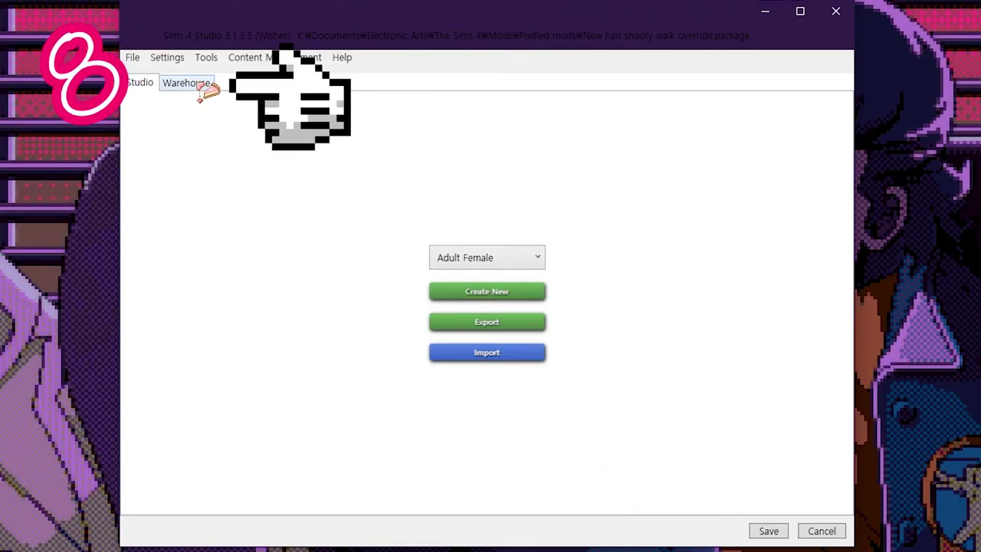
Copy the Clip resource's instance, 5E32EF14E65D5A8C, from the warehouse and enter it as the instance in the Game File Cruiser
{"action": "left_click", "coordinate": [197, 86]}
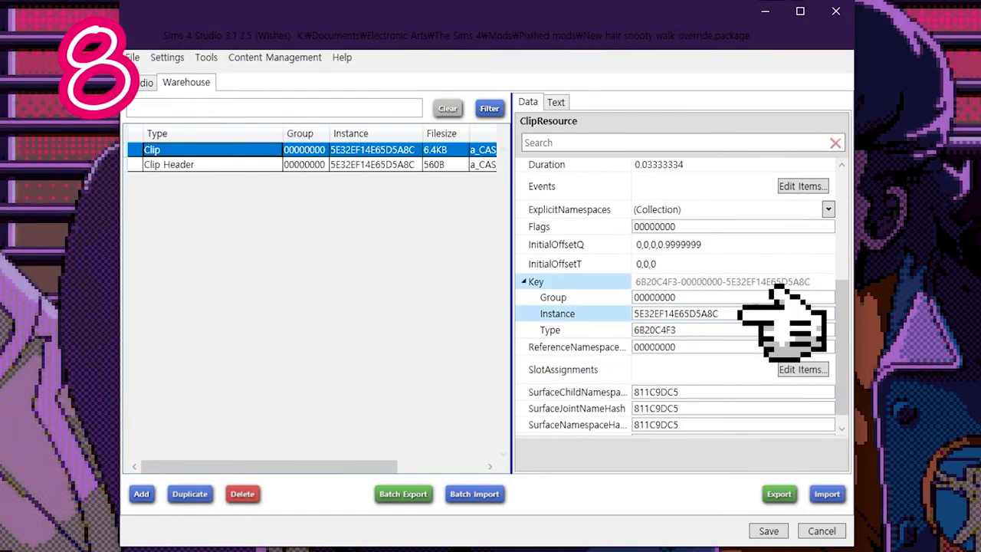
{"action": "left_click_drag", "start_coordinate": [648, 307], "coordinate": [632, 314]}
{"action": "left_click", "coordinate": [207, 58]}
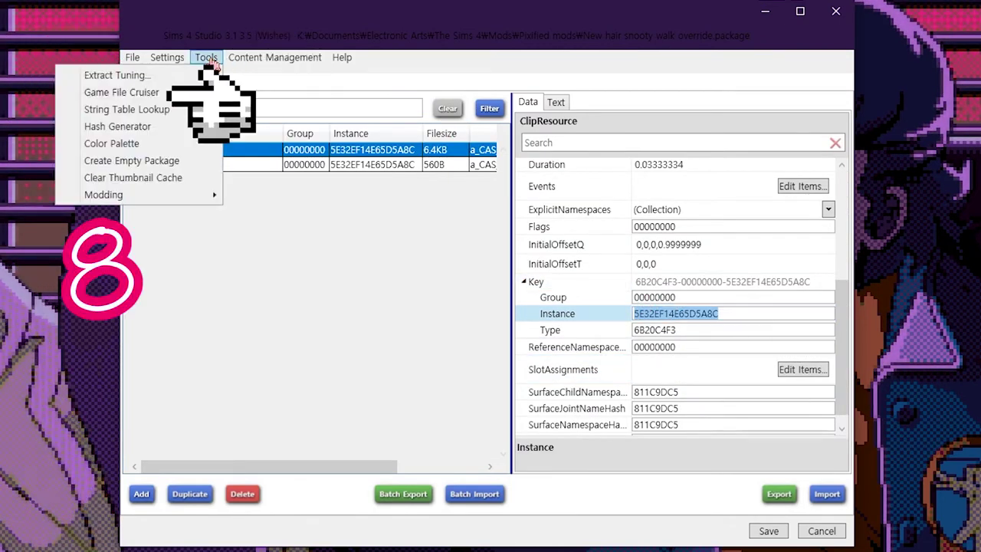
{"action": "left_click", "coordinate": [127, 92]}
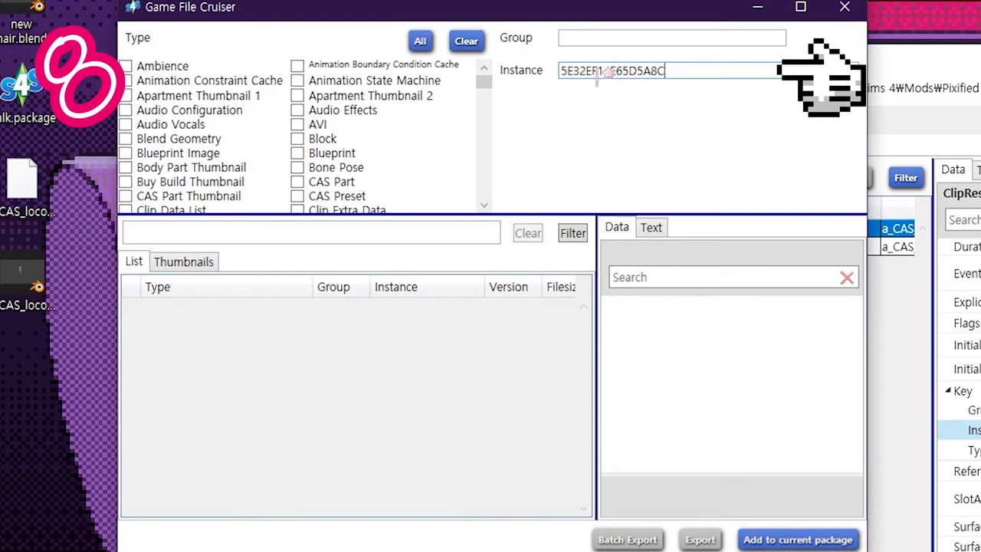
Find the Clip Header and Clip resources for this instance, add both to the current package and save it
{"action": "scroll", "coordinate": [230, 172], "scroll_direction": "down", "scroll_amount": 1}
{"action": "left_click", "coordinate": [197, 181]}
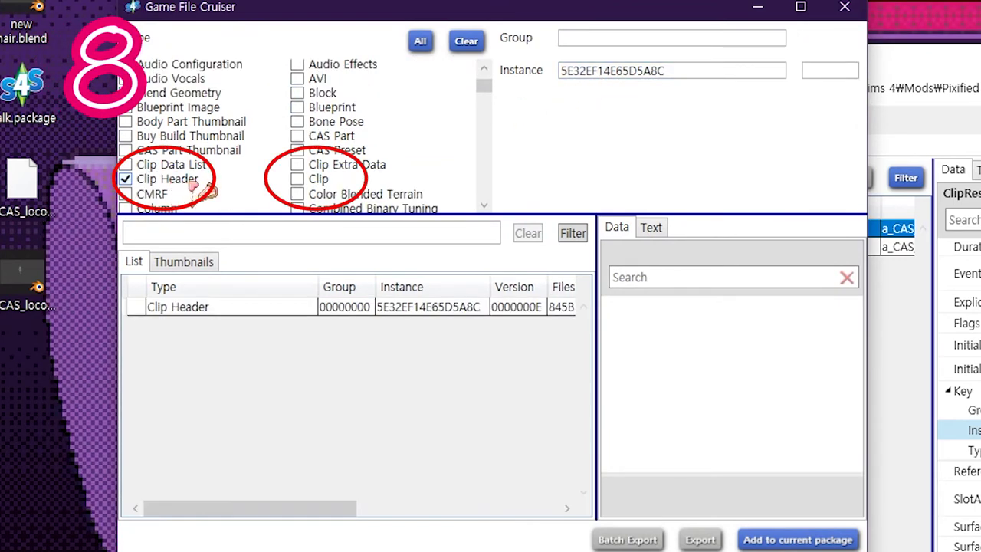
{"action": "left_click", "coordinate": [314, 181]}
{"action": "left_click_drag", "start_coordinate": [245, 307], "coordinate": [246, 328]}
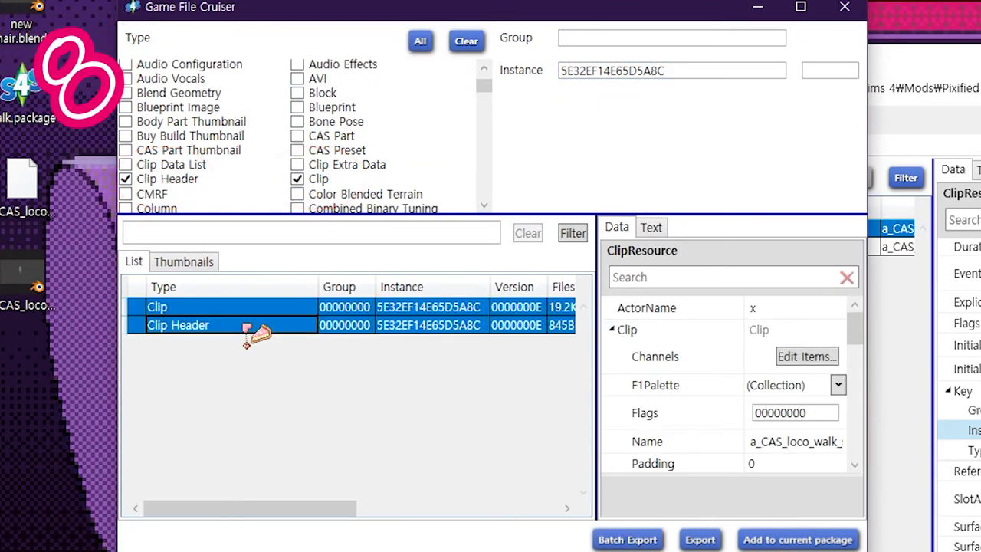
{"action": "left_click", "coordinate": [783, 532]}
{"action": "left_click", "coordinate": [768, 530]}
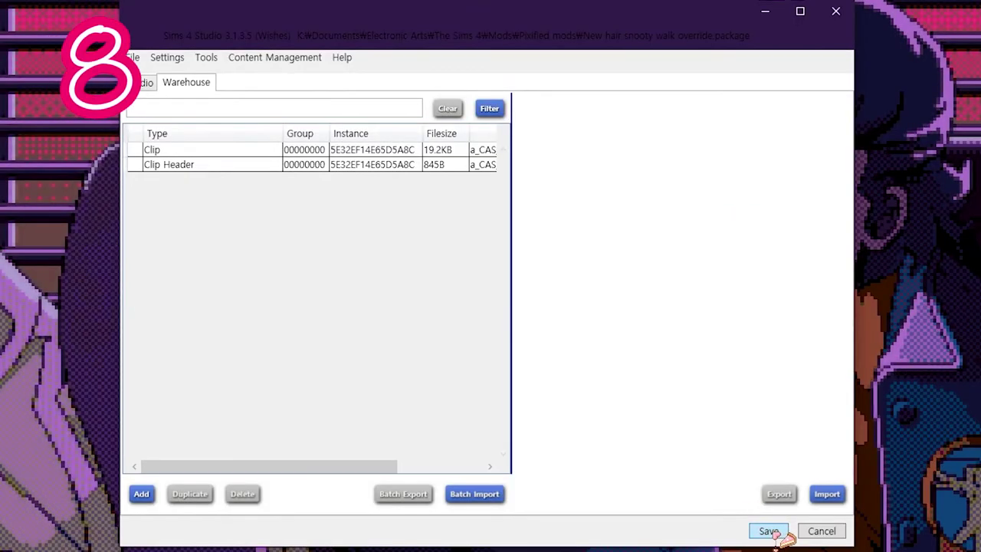
{"action": "left_click", "coordinate": [540, 325]}
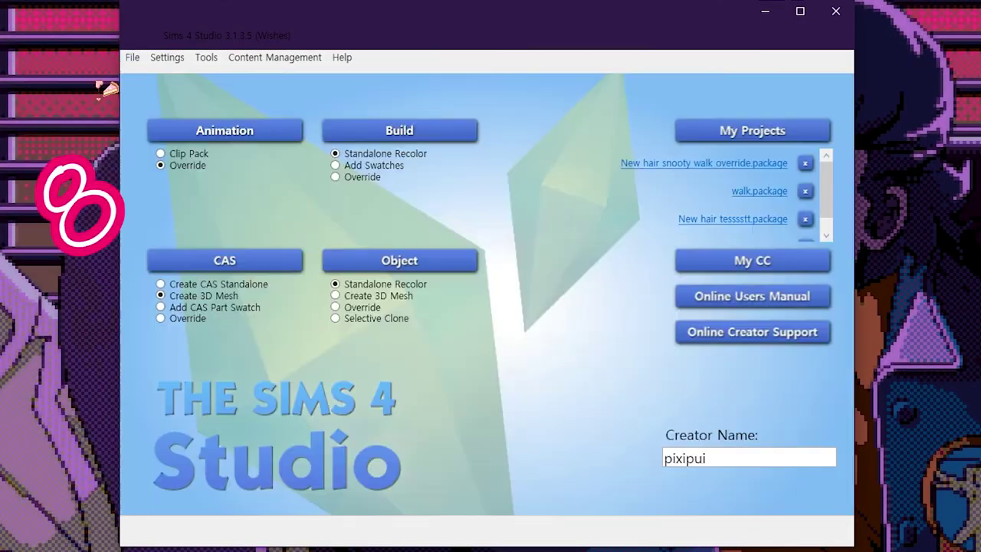
Import a_CAS_loco_walk_snooty_medium.blend into the reopened New hair snooty walk override.package and save the package
{"action": "left_click", "coordinate": [660, 169]}
{"action": "left_click", "coordinate": [141, 83]}
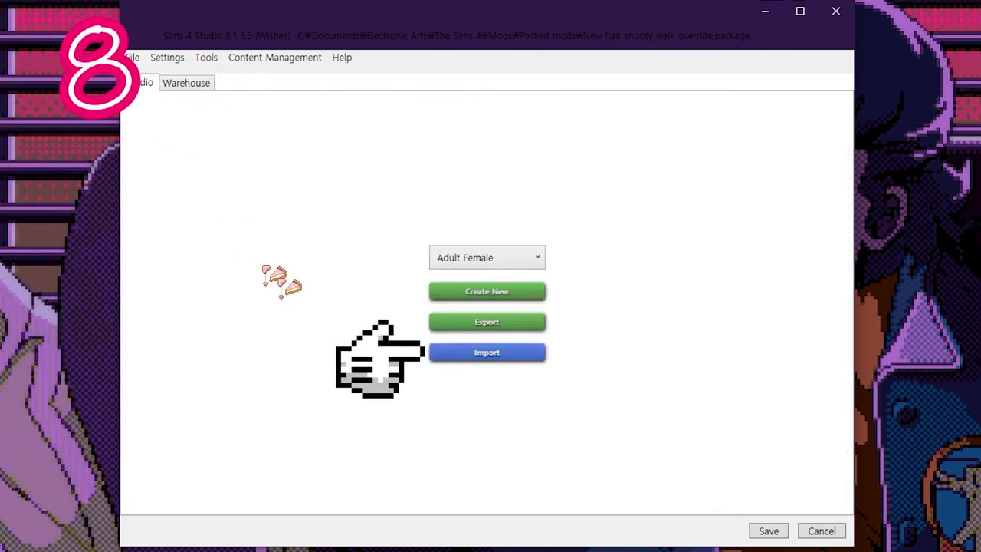
{"action": "left_click", "coordinate": [464, 361]}
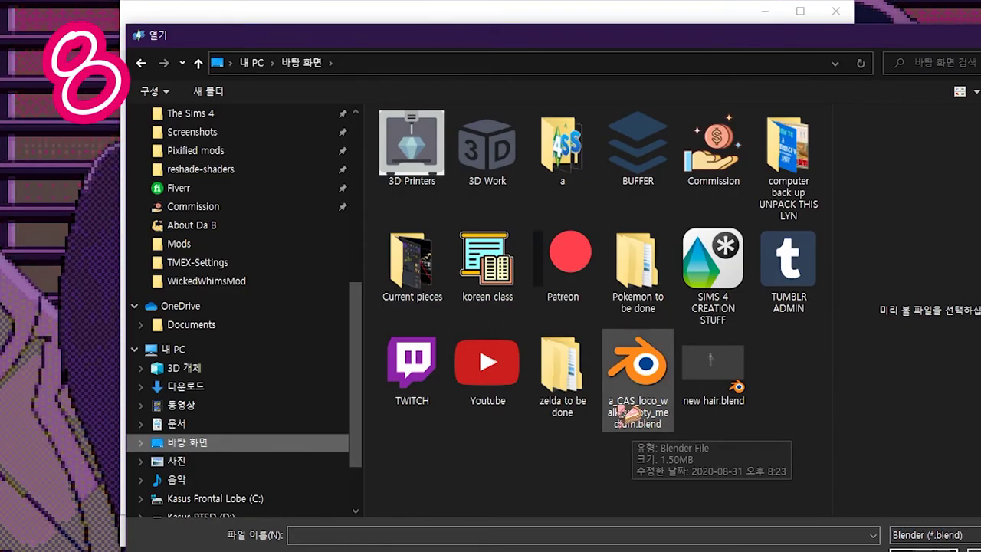
{"action": "double_click", "coordinate": [638, 379]}
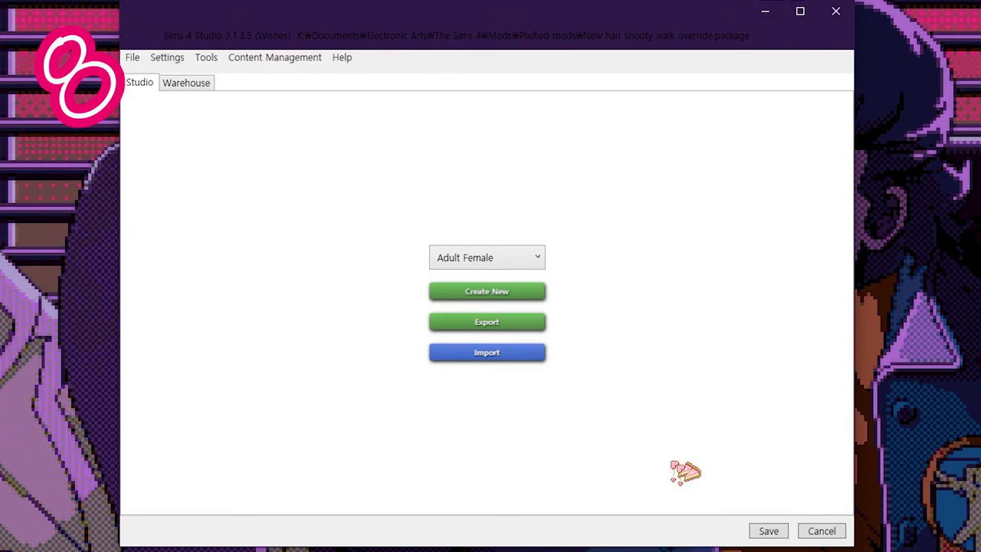
{"action": "left_click", "coordinate": [768, 531]}
{"action": "key", "text": "Return"}
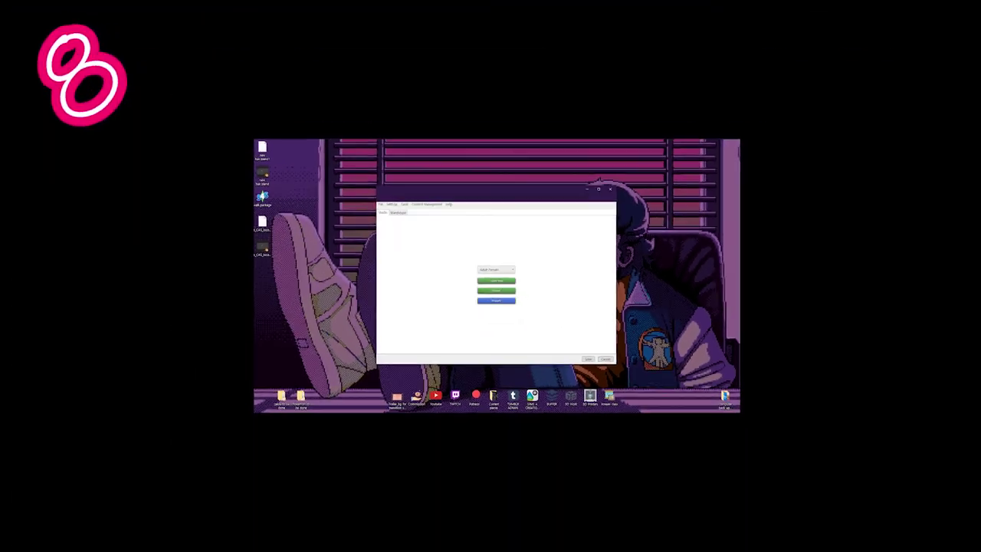